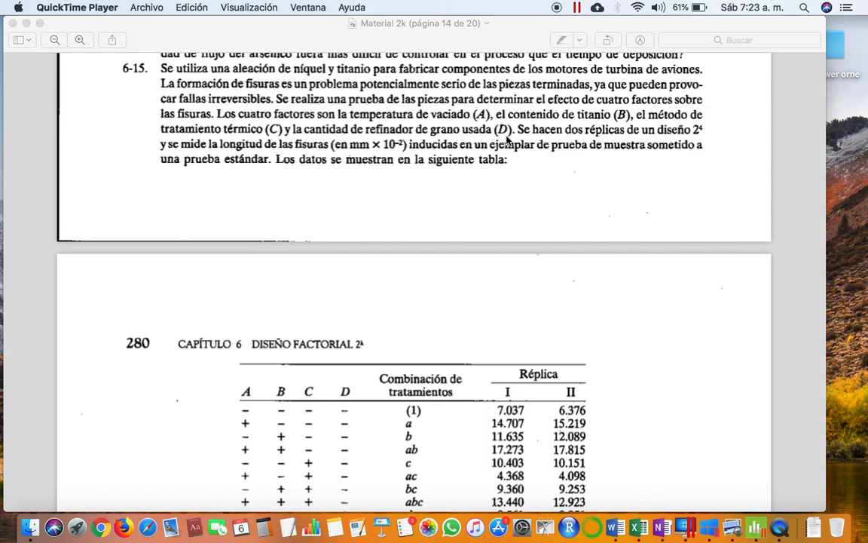
- Read problem 6-15 on the nickel-titanium alloy, including its four factors, two-replicate data table and questions a) to f)
scroll(458, 128, "up", 2)
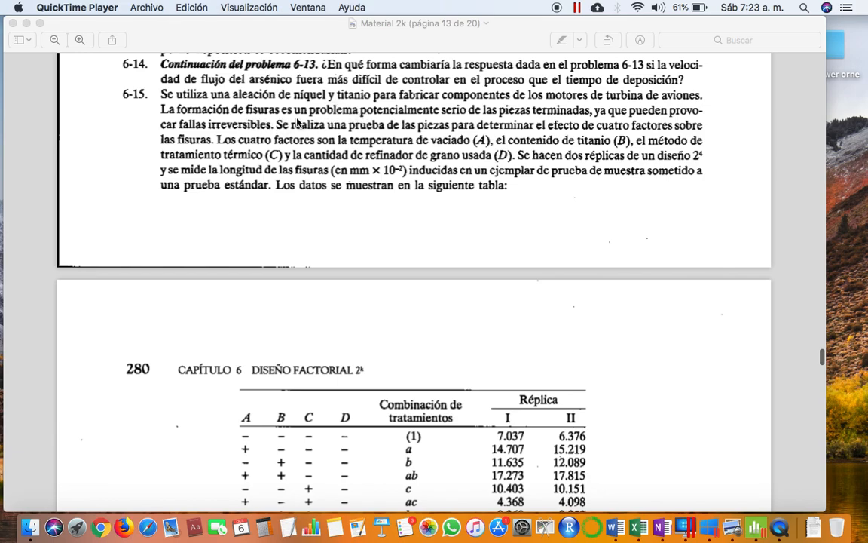
scroll(347, 181, "down", 2)
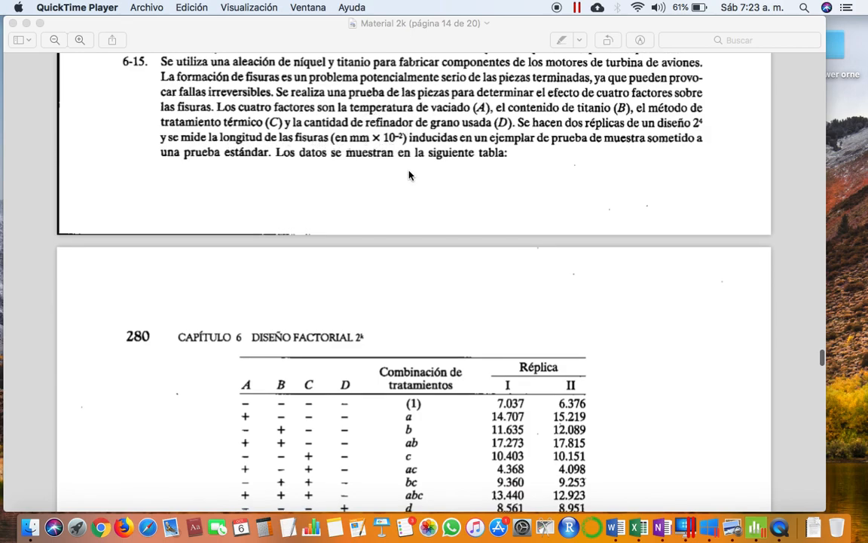
scroll(409, 175, "down", 3)
scroll(409, 175, "down", 6)
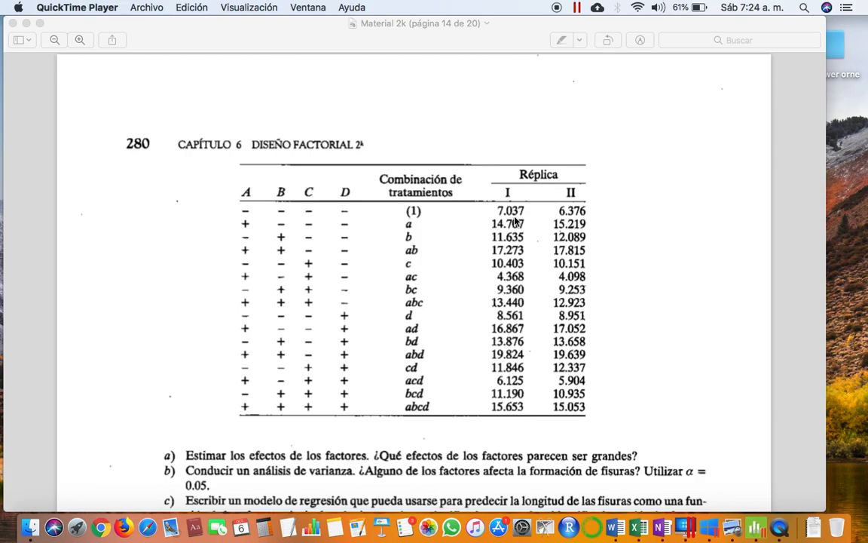
scroll(515, 220, "down", 5)
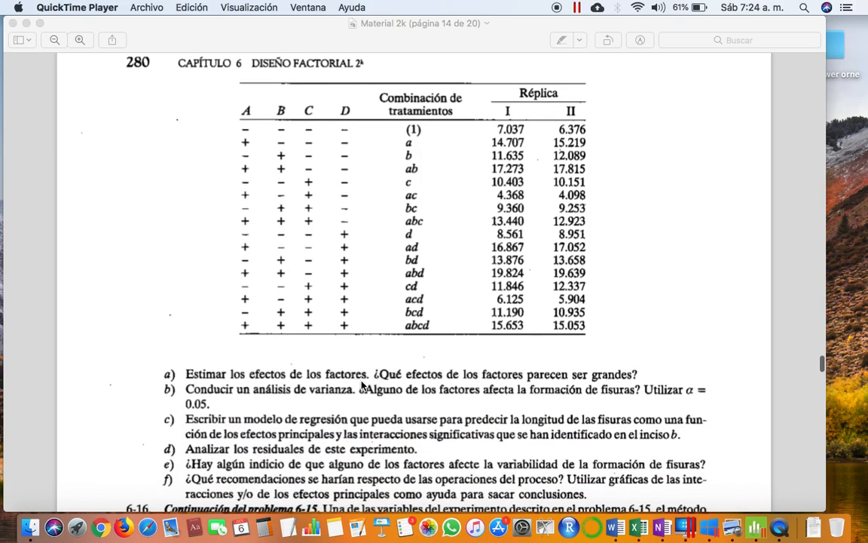
scroll(411, 243, "up", 12)
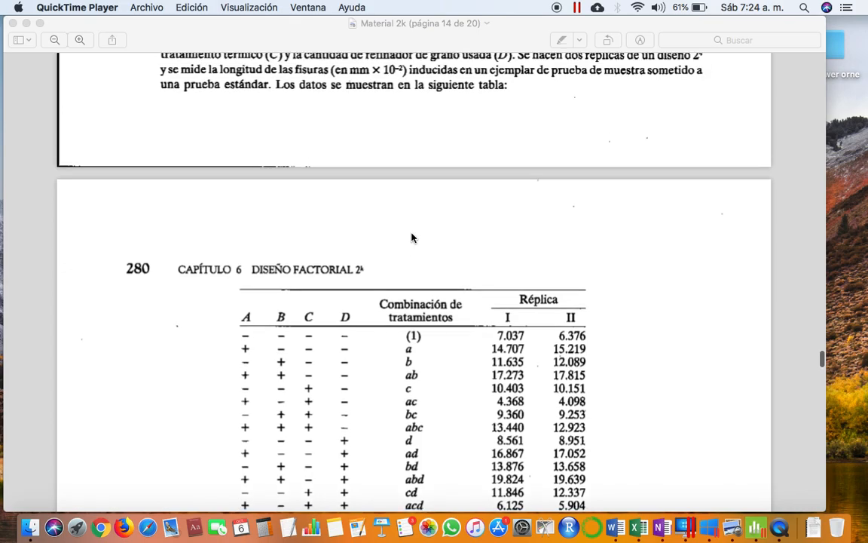
scroll(412, 238, "up", 2)
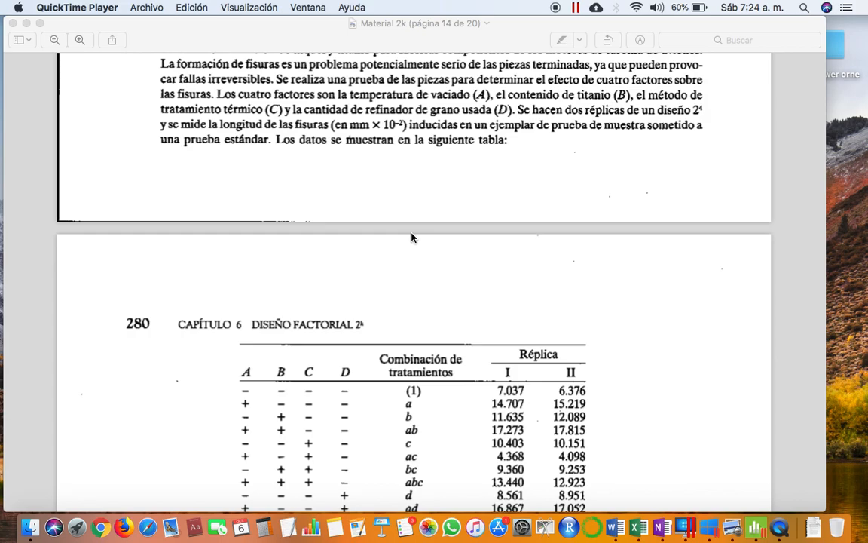
scroll(412, 237, "down", 8)
scroll(412, 237, "up", 4)
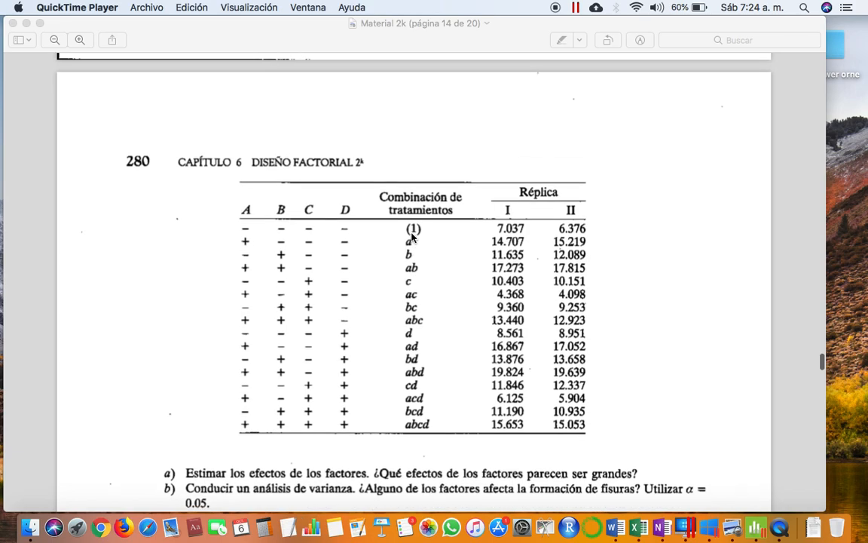
scroll(411, 237, "up", 2)
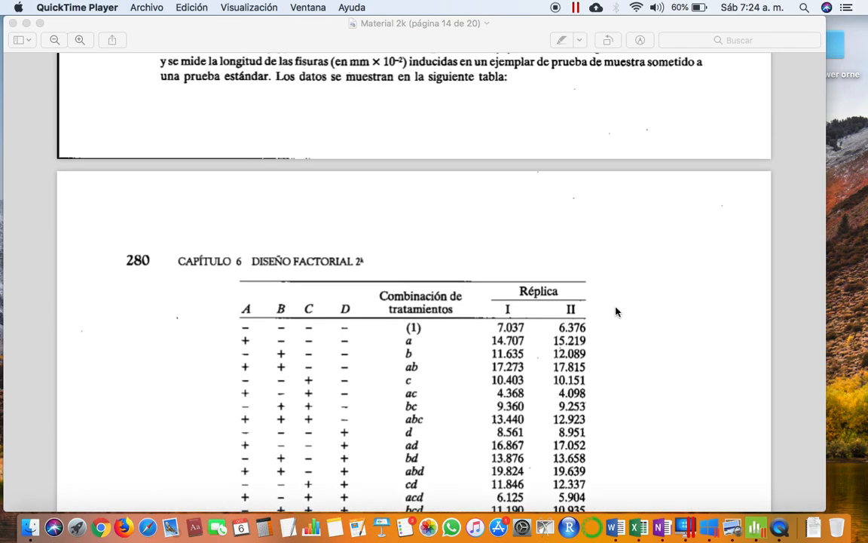
- Switch to Minitab and maximize the empty worksheet window
key("ctrl+Right")
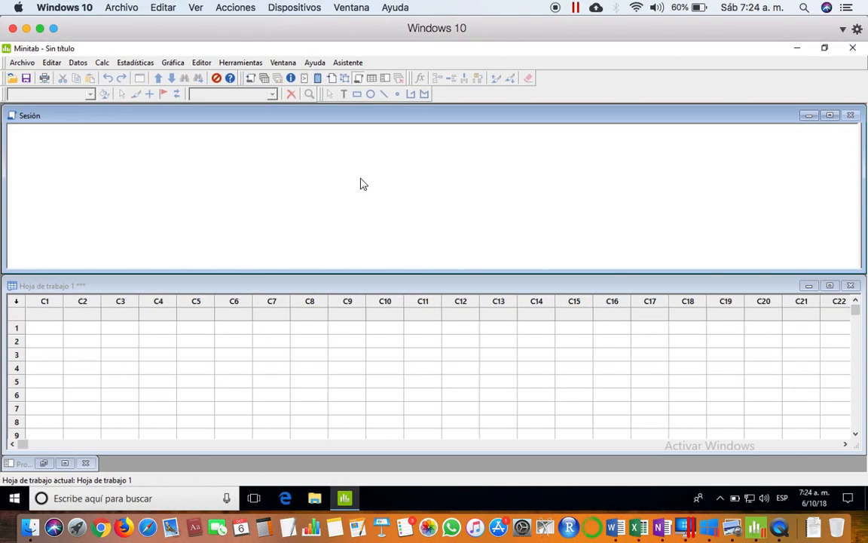
double_click(291, 286)
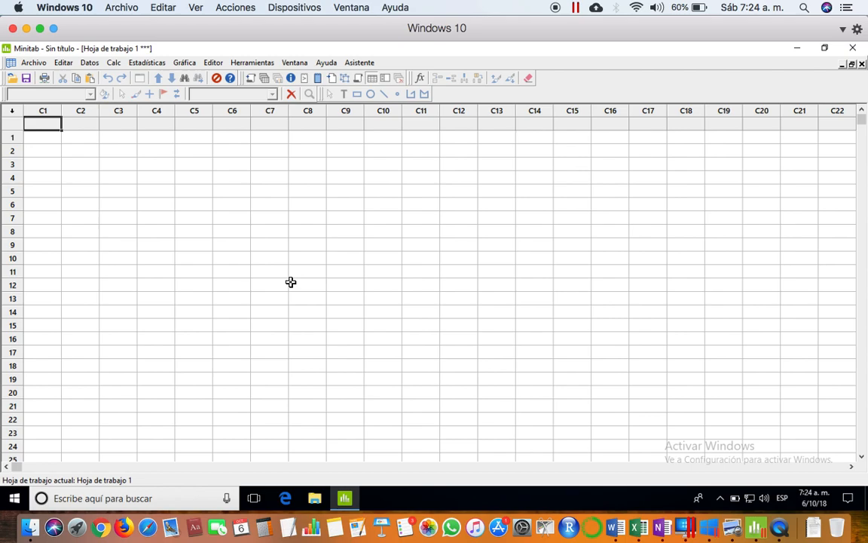
- Start creating a two-level factorial design with default generators and set the number of factors to 4
left_click(141, 65)
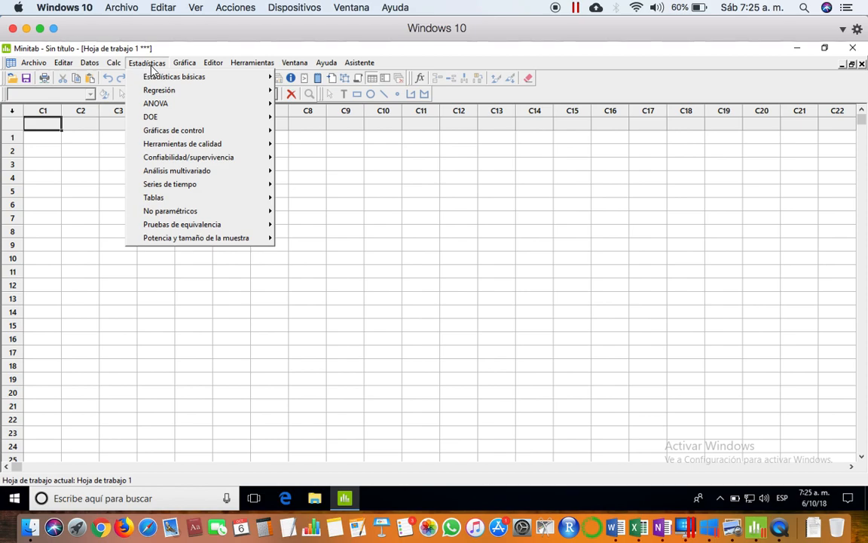
mouse_move(180, 66)
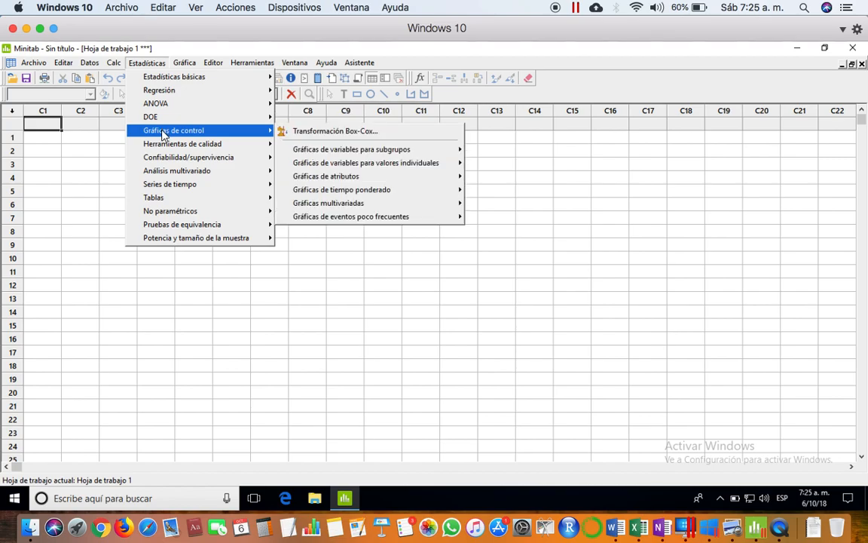
mouse_move(170, 150)
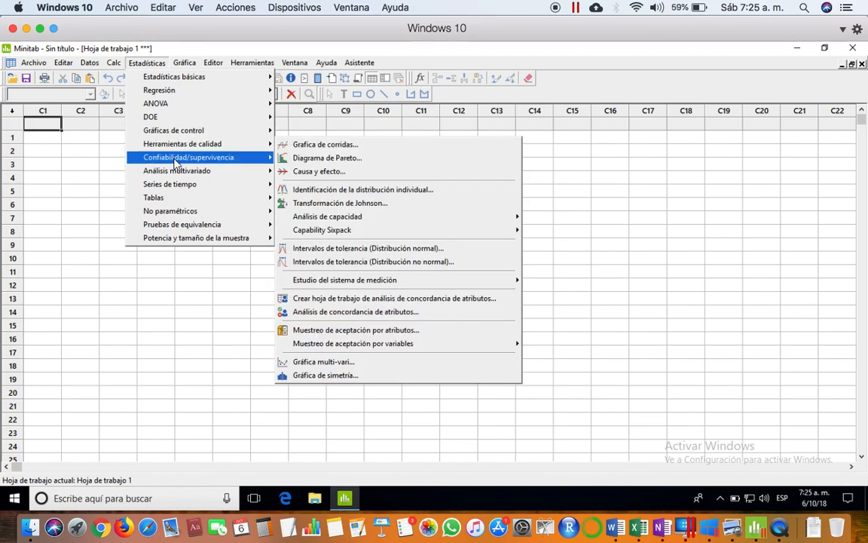
mouse_move(179, 191)
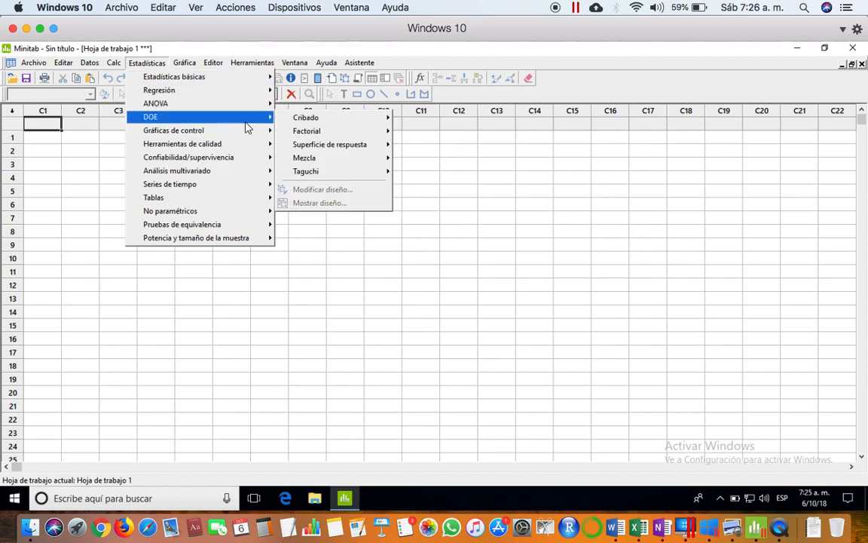
mouse_move(311, 134)
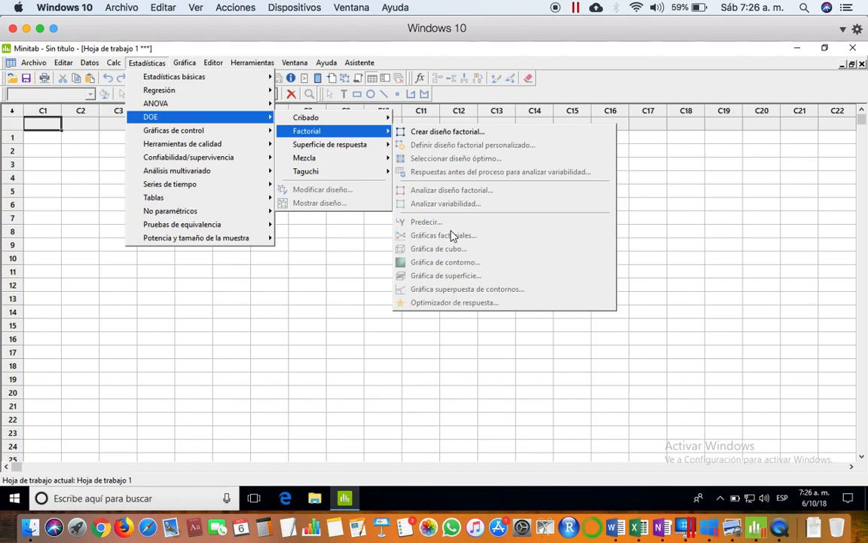
left_click(443, 132)
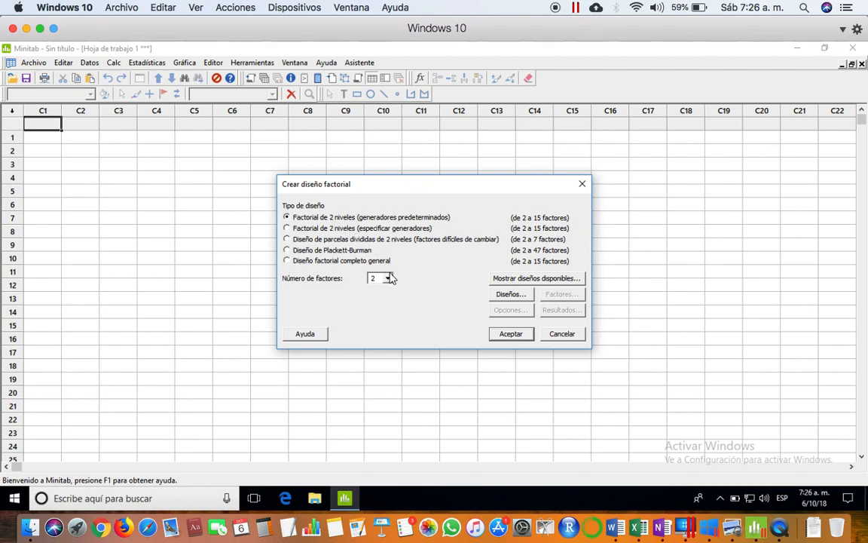
left_click(389, 278)
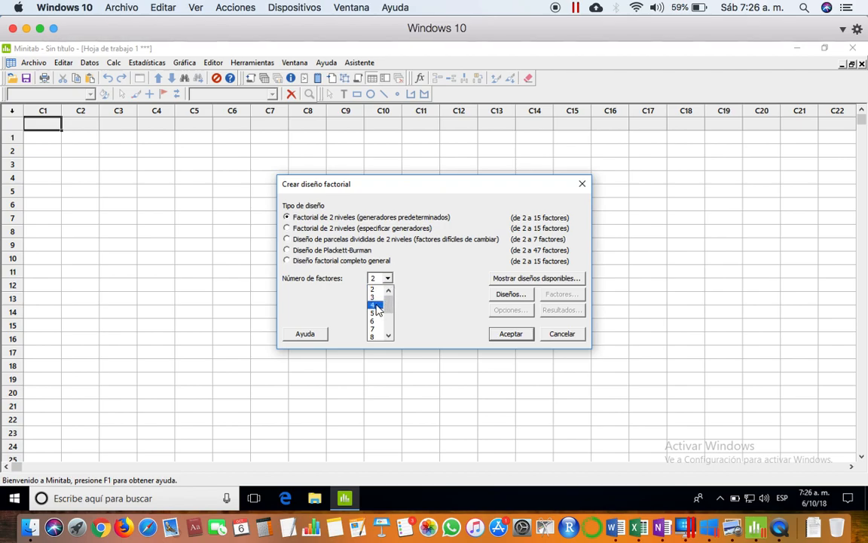
left_click(377, 308)
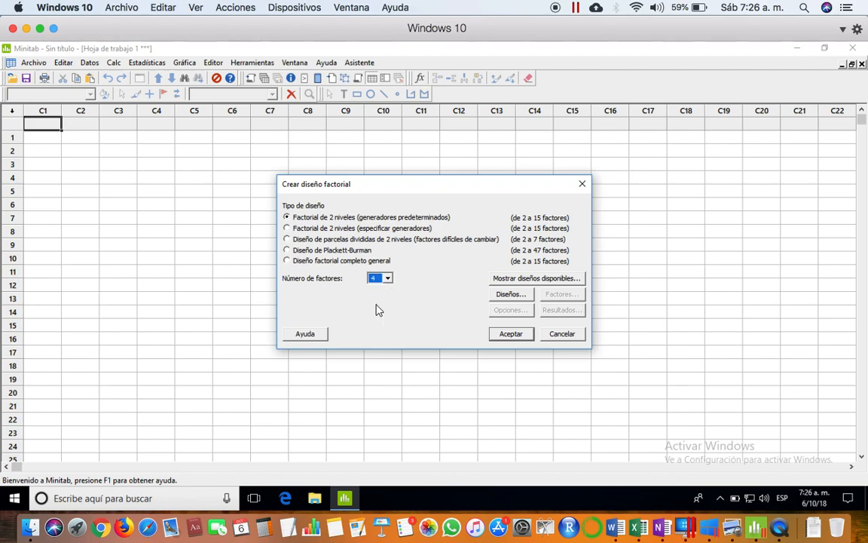
- Choose the full factorial design with 16 runs (2^4) and set 2 replicates for the factorial points
left_click(499, 297)
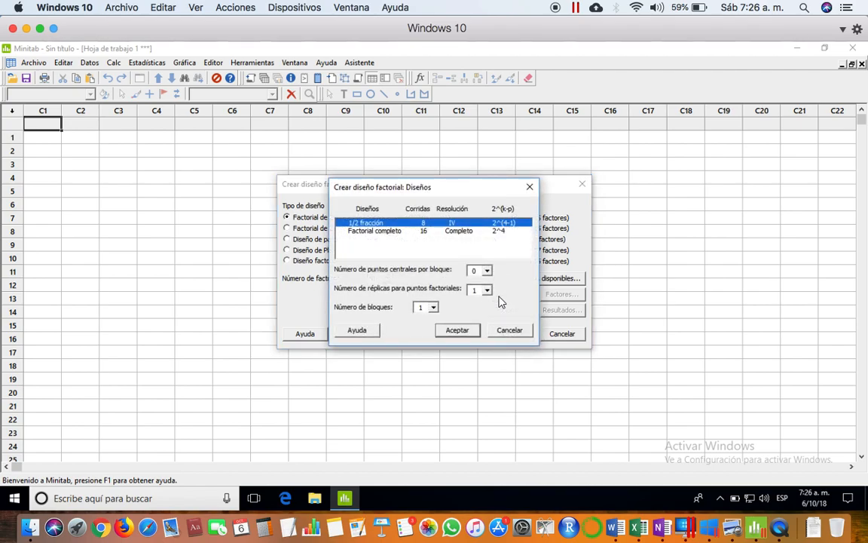
left_click(382, 233)
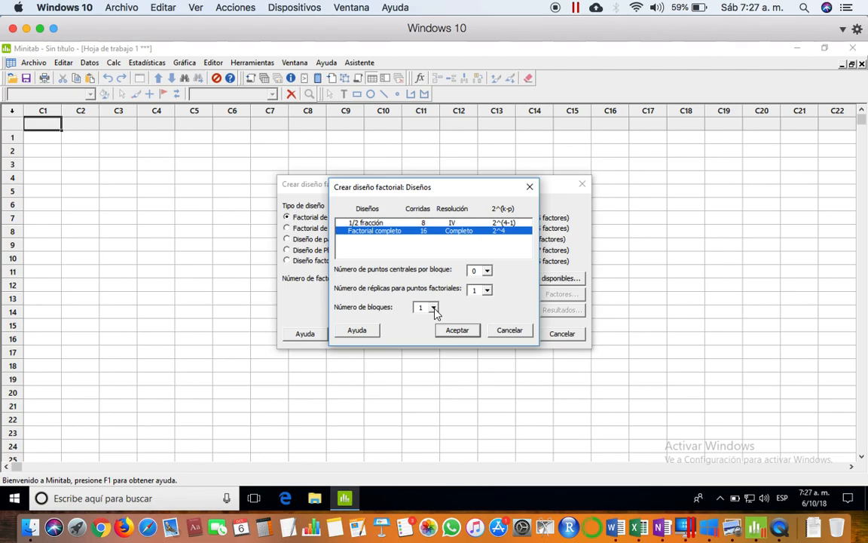
left_click(487, 291)
left_click(477, 310)
left_click(465, 330)
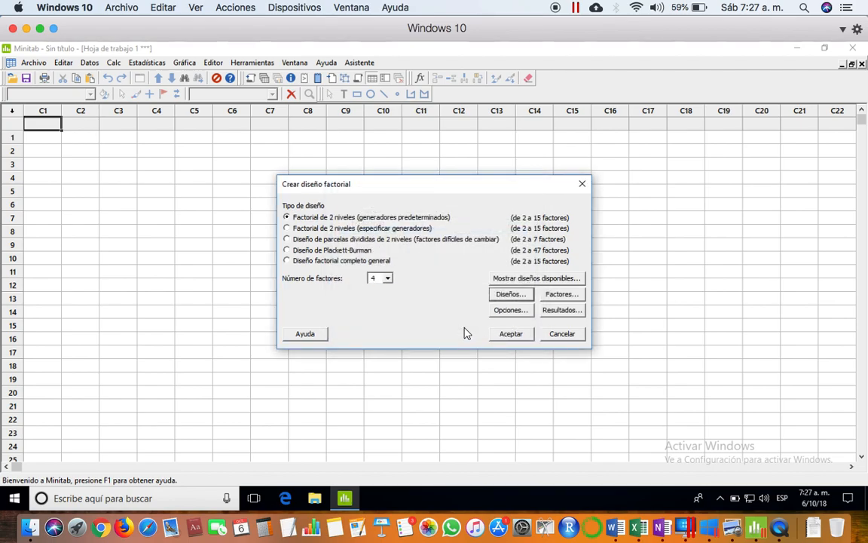
- Check the factor descriptions in the problem statement, name factor A Temperatura and keep its type as Numérico
left_click(560, 296)
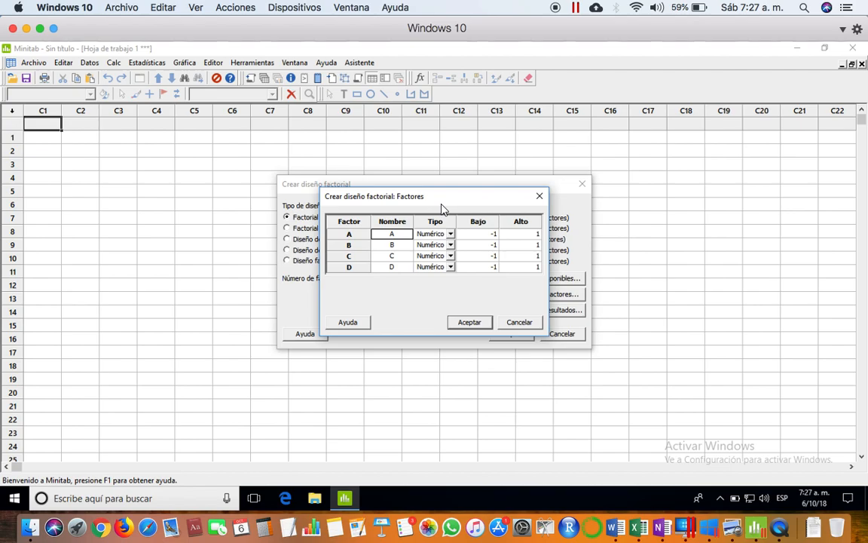
left_click_drag(401, 194, 383, 173)
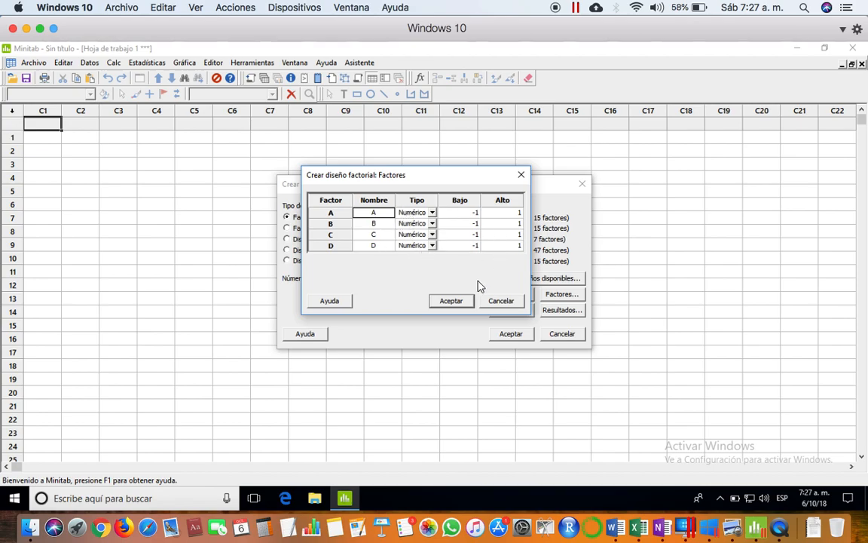
key("ctrl+Left")
scroll(343, 282, "up", 3)
scroll(339, 282, "up", 1)
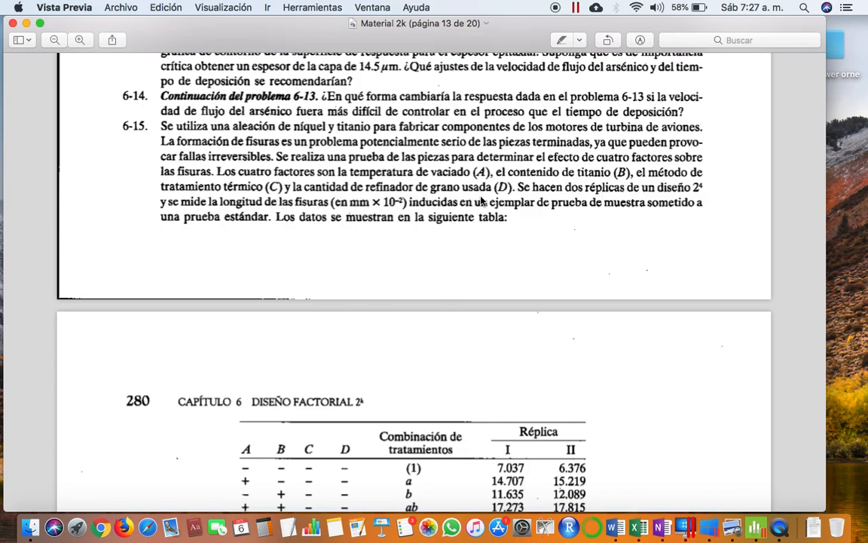
key("ctrl+Right")
type("Temperatur")
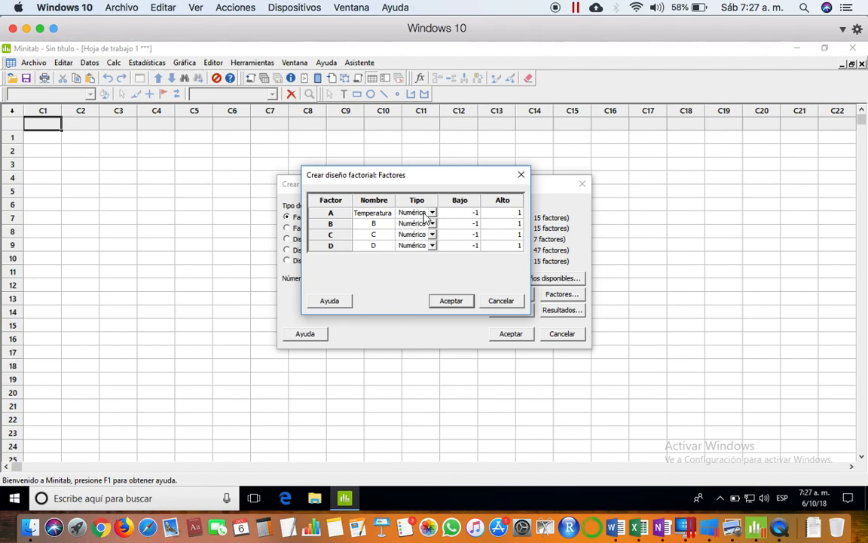
left_click(434, 214)
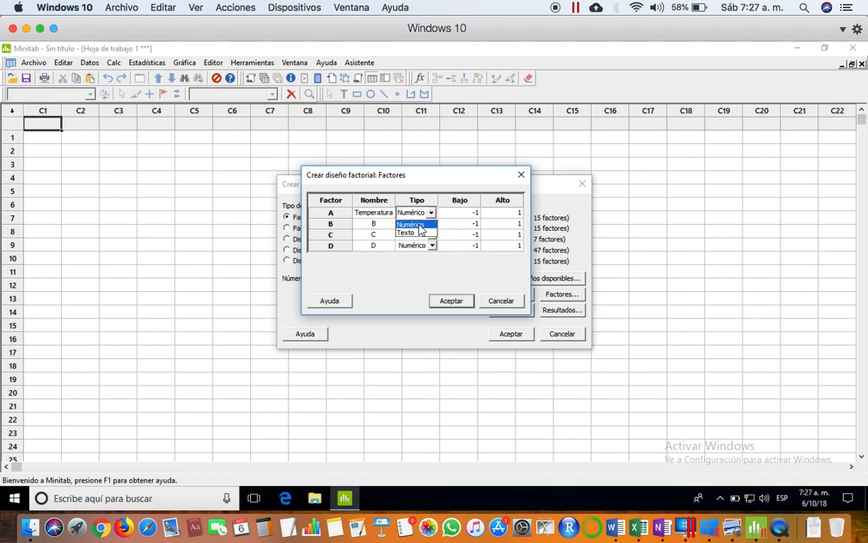
left_click(419, 225)
- Set the Temperatura factor's low level to 130 and its high level to 140
left_click(453, 214)
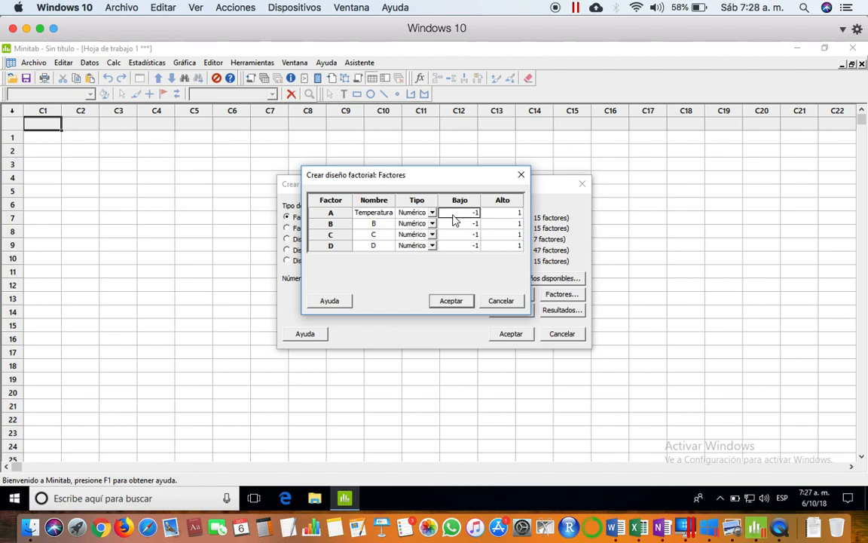
type("1")
left_click(497, 212)
left_click(493, 234)
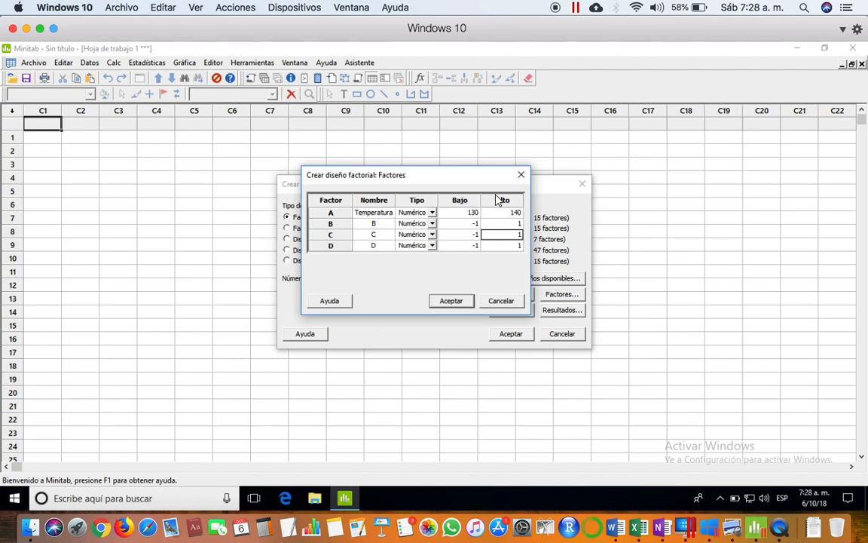
- Set the Temperatura factor's levels to the coded values -1 for low and 1 for high
left_click(473, 213)
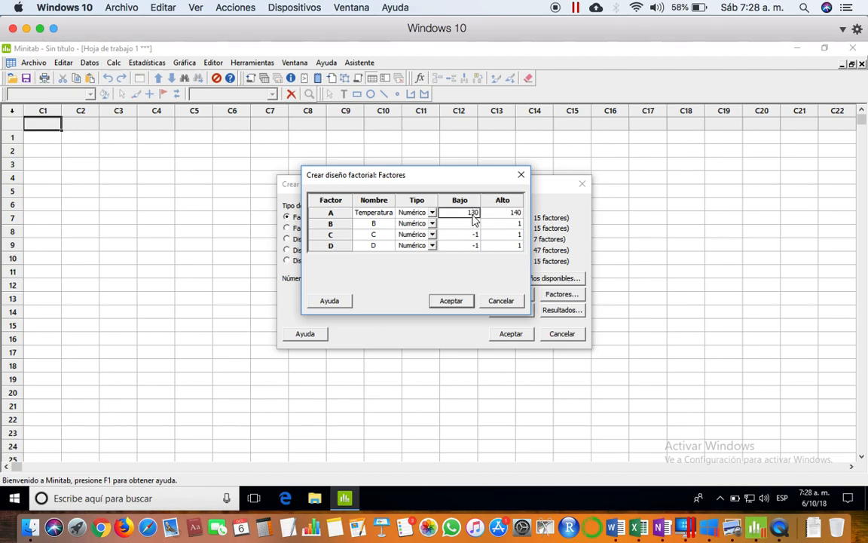
type("-1")
left_click(508, 213)
type("1")
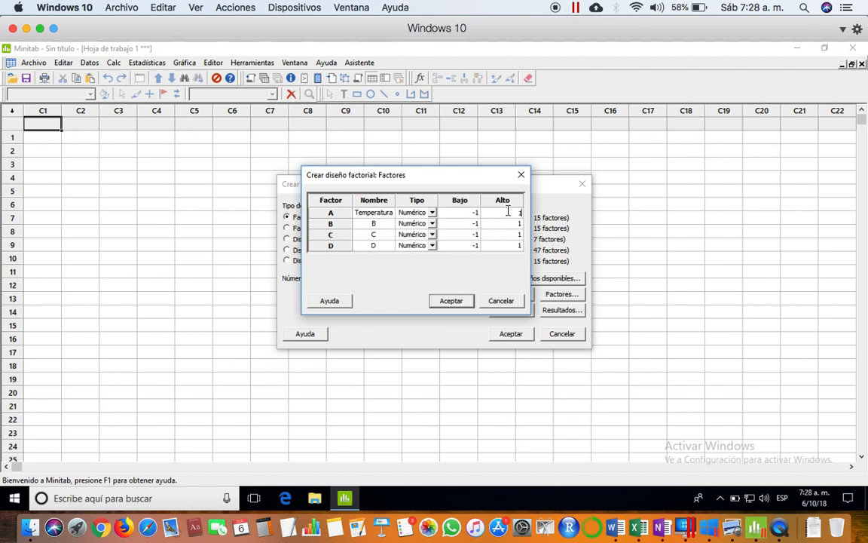
left_click(507, 228)
- Check the second factor in the problem statement and name factor B Titanio
left_click(384, 226)
key("ctrl+Left")
key("ctrl+Right")
type("Titanio")
left_click(454, 230)
- Name factor C Tratamiento
left_click(372, 236)
type("Meto")
key("BackSpace")
key("BackSpace")
key("BackSpace")
key("BackSpace")
type("Tratamie")
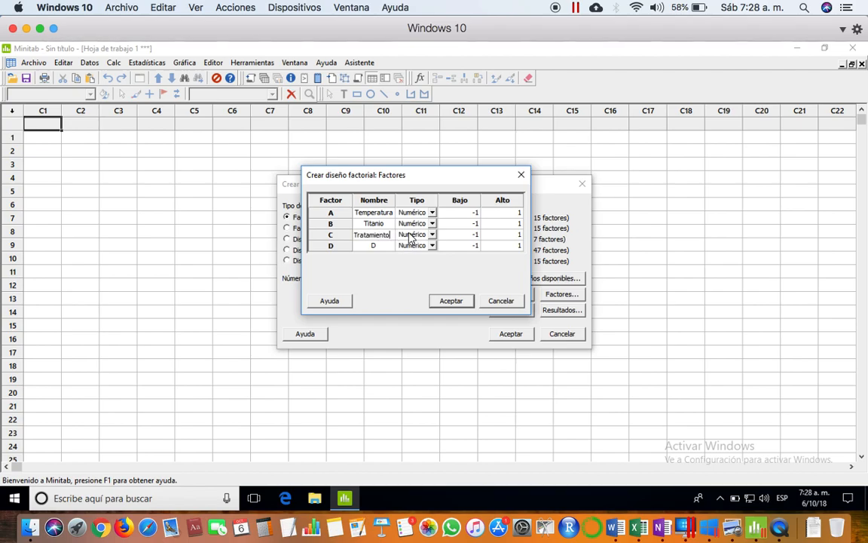
- Change the Tratamiento factor's type to Texto, keeping -1 as its low level and 1 as its high level
left_click(419, 237)
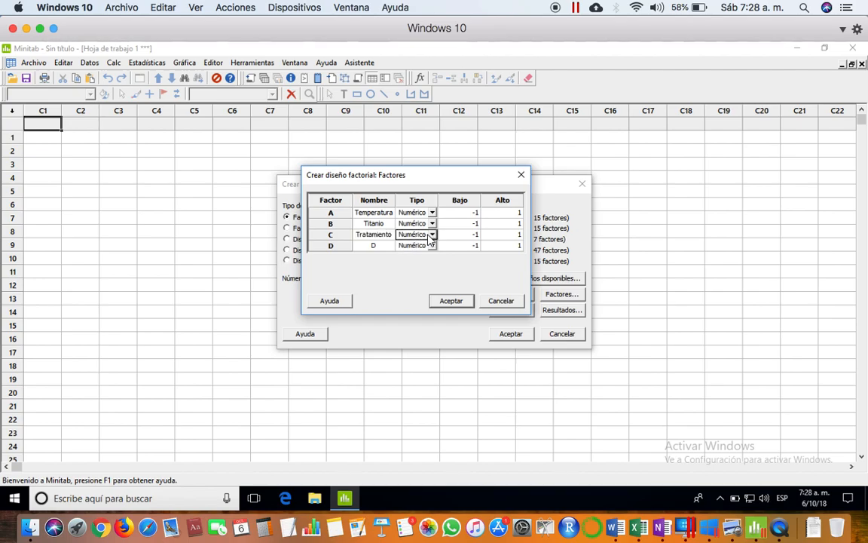
left_click(431, 234)
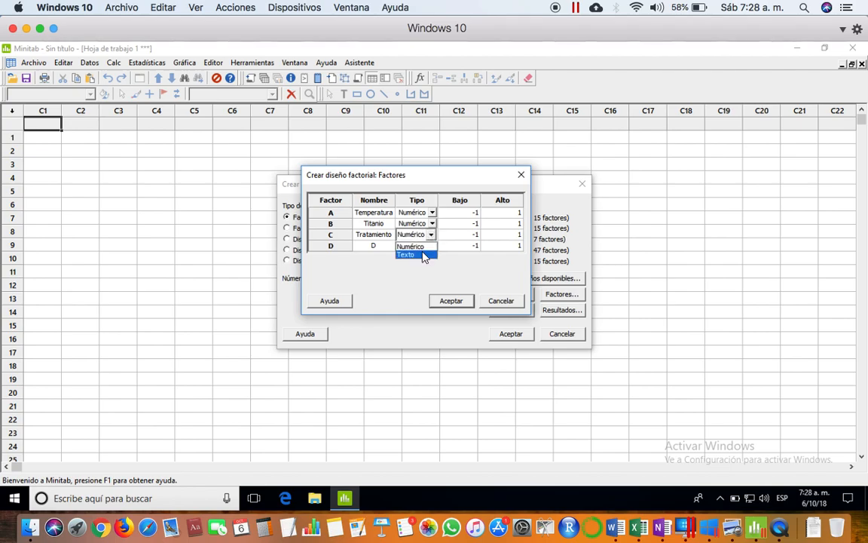
left_click(425, 255)
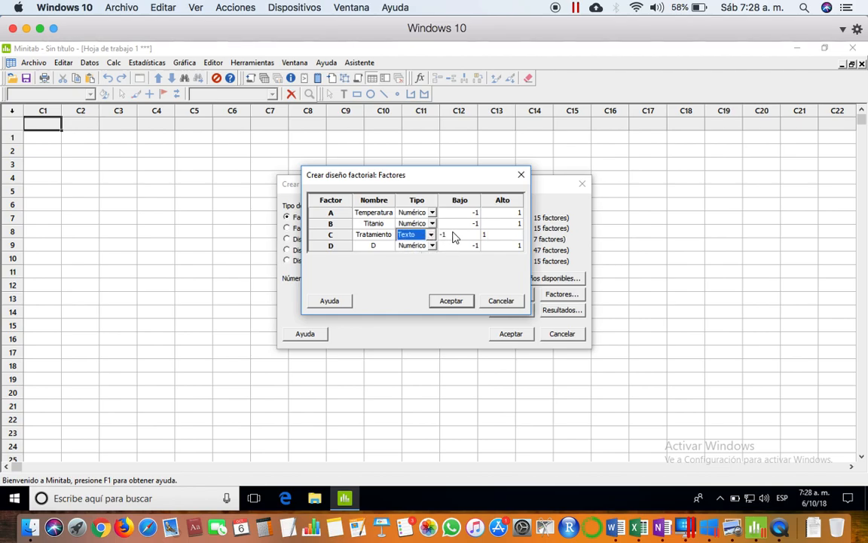
left_click(455, 237)
key("Tab")
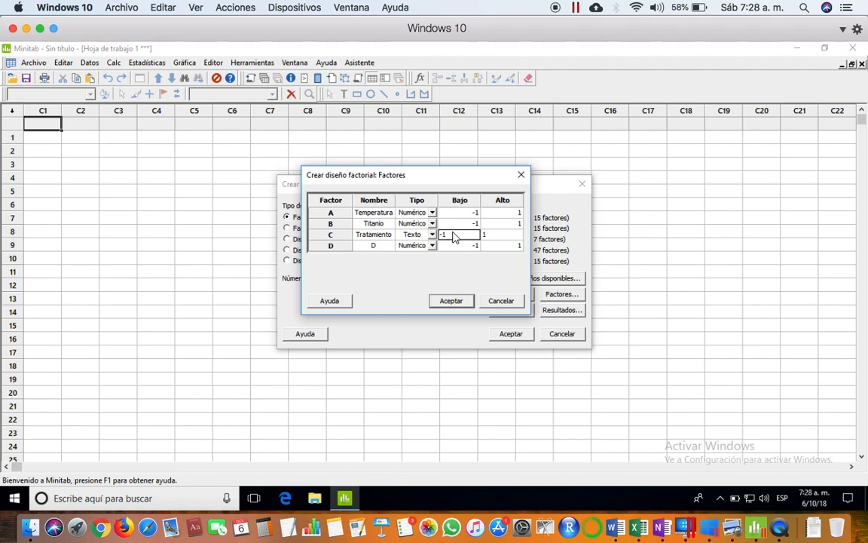
left_click(454, 237)
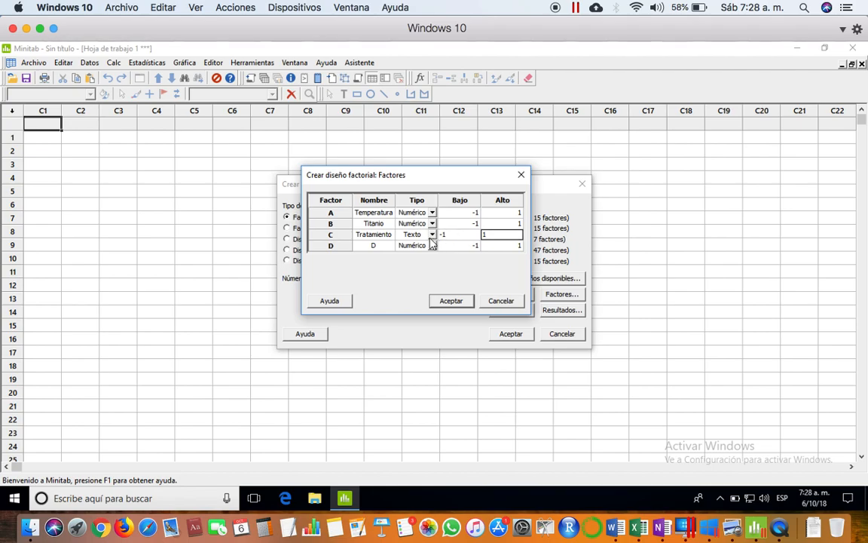
- Name factor D Refinador, keep its levels at -1 and 1, and accept the factor definitions
left_click(383, 246)
type("Refinador")
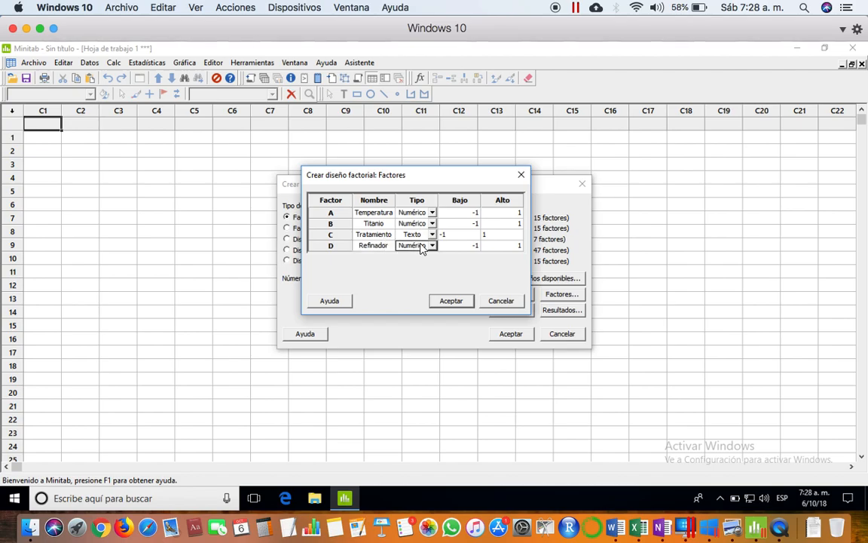
left_click(455, 246)
left_click(503, 251)
left_click(450, 301)
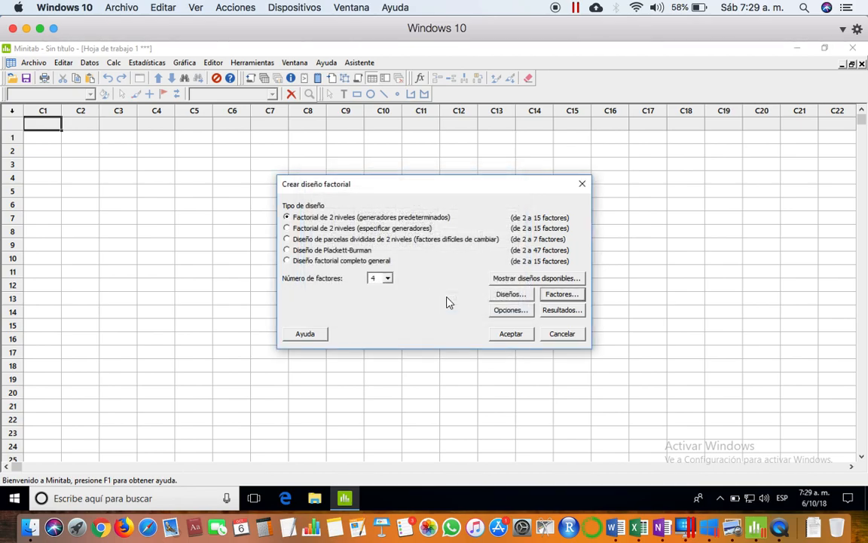
- Keep run randomization and worksheet storage enabled in the design options, and generate the factorial design
left_click(519, 312)
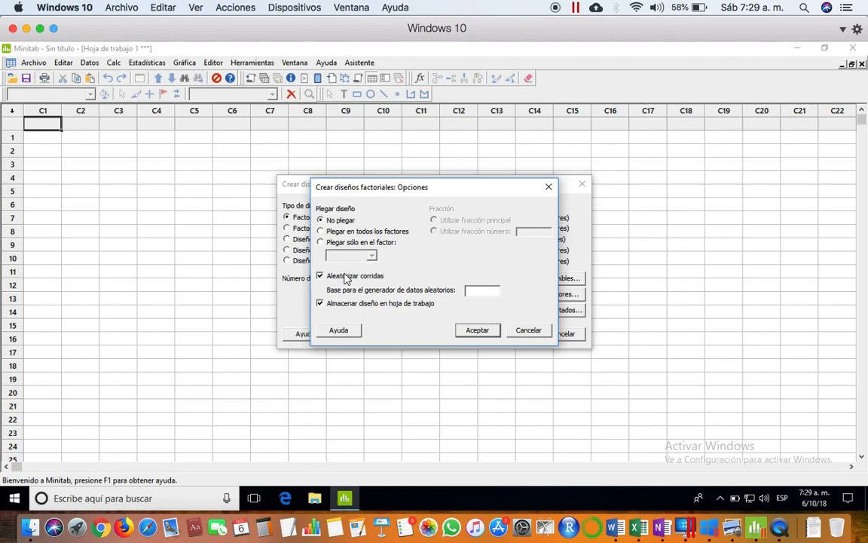
left_click(472, 331)
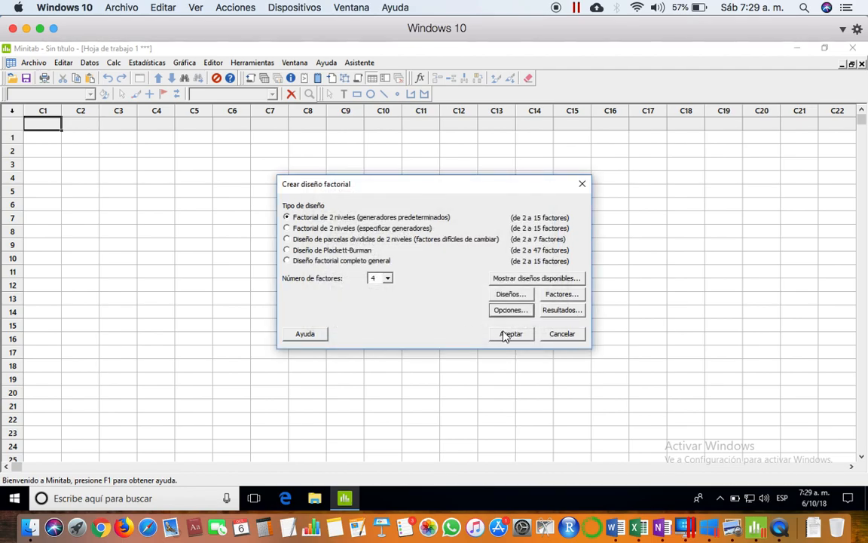
left_click(508, 335)
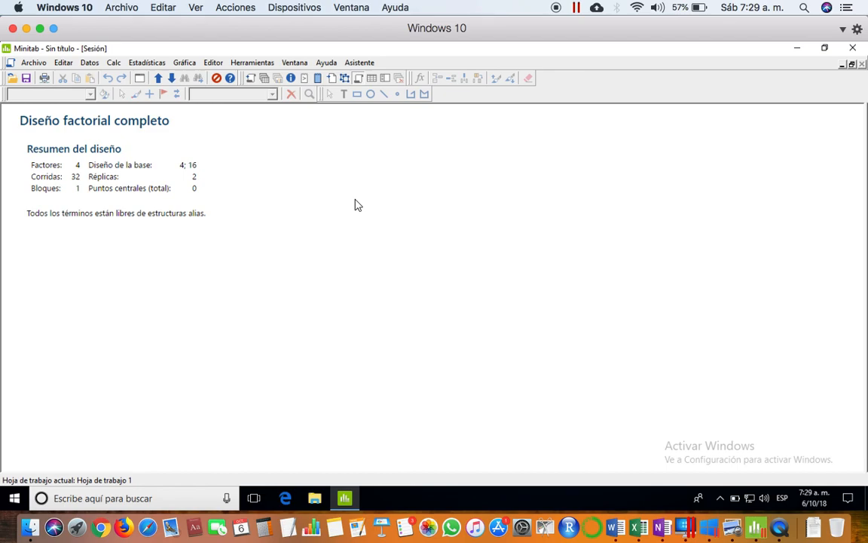
- Open the generated worksheet and examine its columns from OrdenEst through the four factors to Refinador
left_click(372, 83)
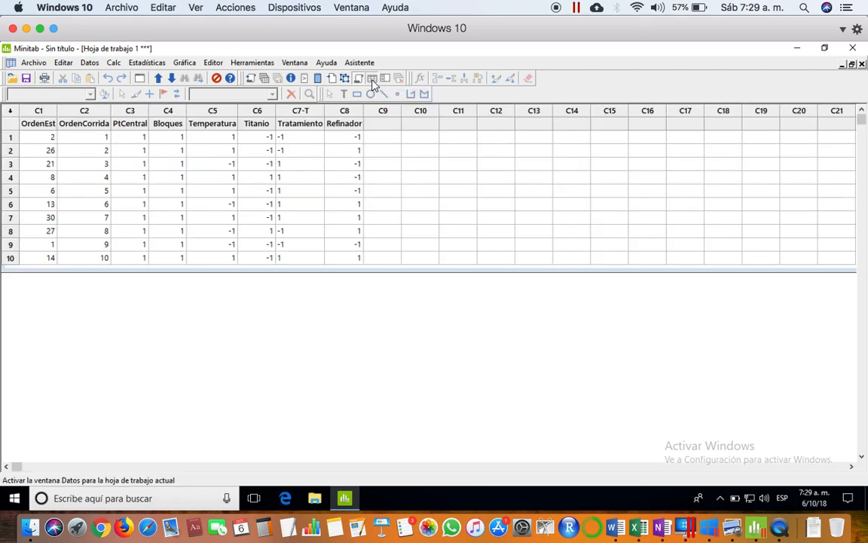
left_click(260, 177)
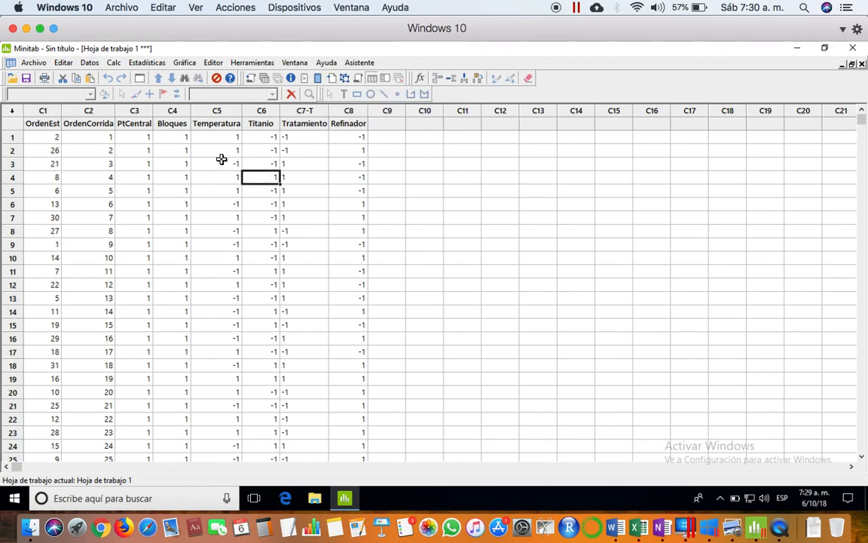
left_click(223, 175)
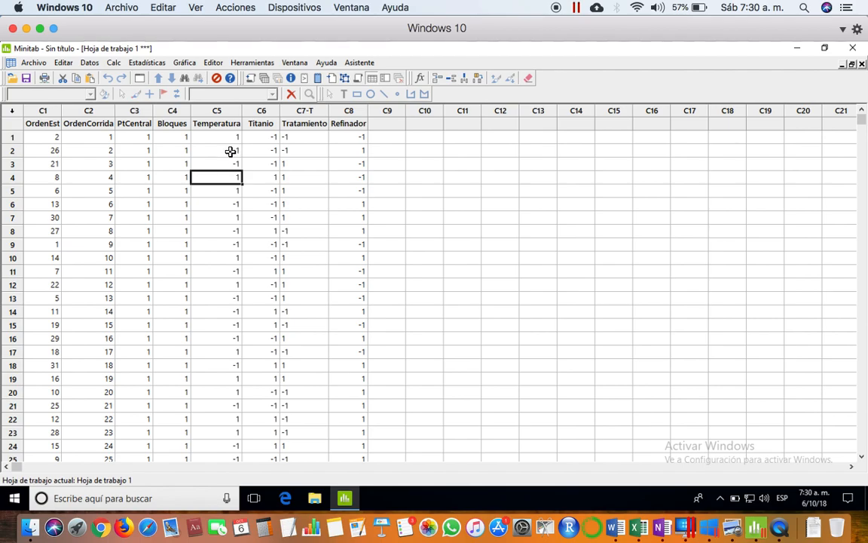
left_click(41, 123)
left_click(97, 125)
key("Tab")
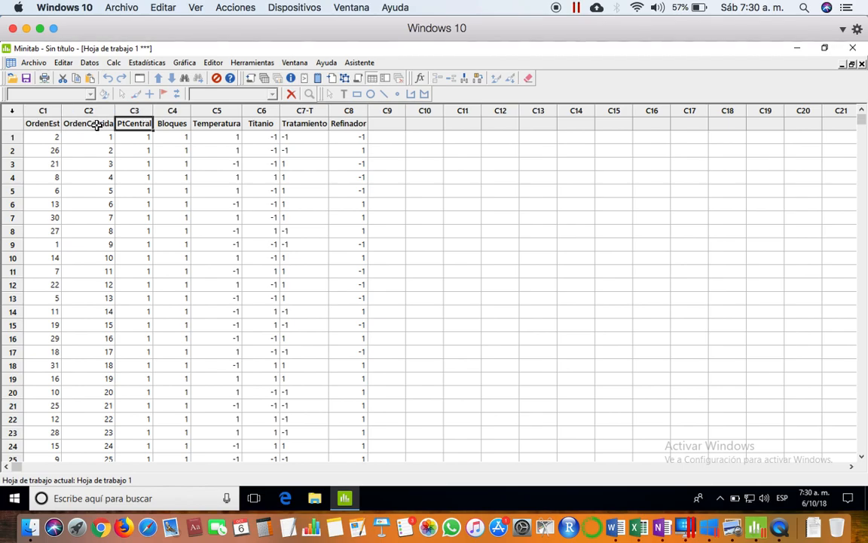
key("Tab")
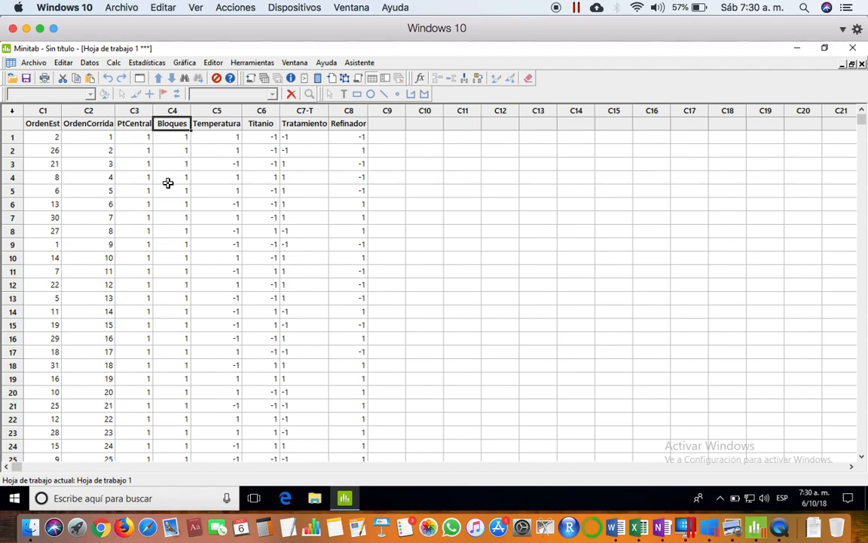
left_click(212, 130)
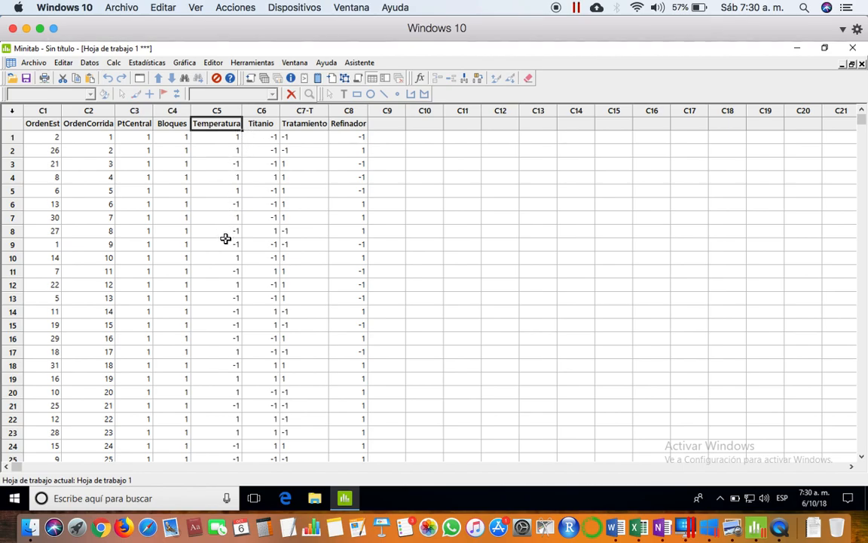
left_click(257, 129)
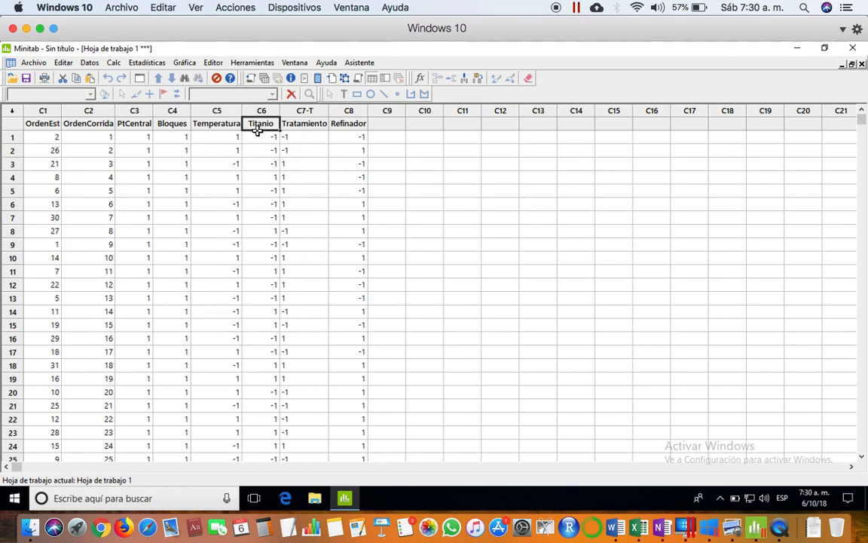
key("Right")
key("Right")
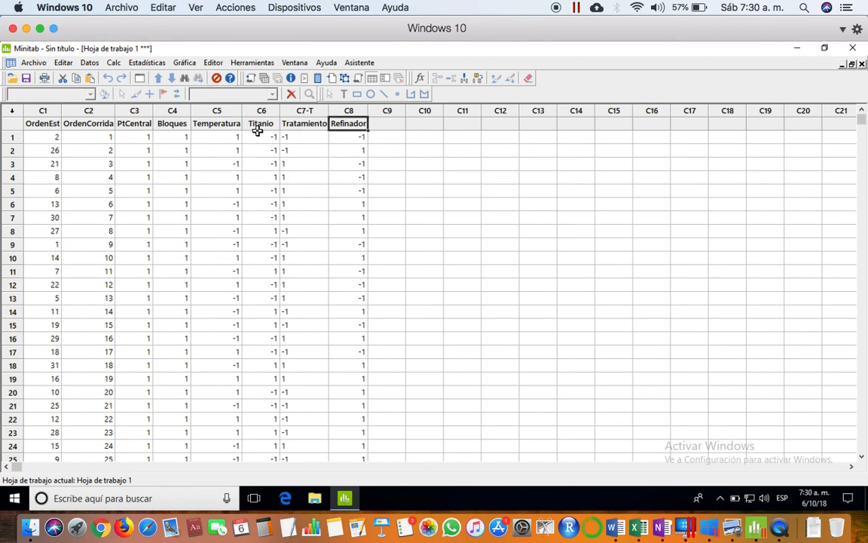
- Compare the worksheet's OrdenEst column with the treatment combinations table in the Material 2k document in Vista Previa
left_click(54, 124)
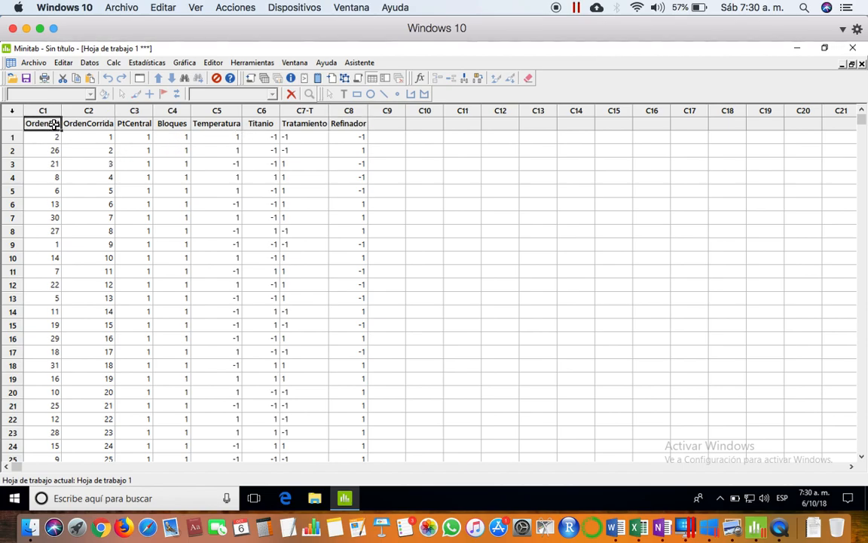
key("ctrl+Left")
scroll(318, 302, "down", 5)
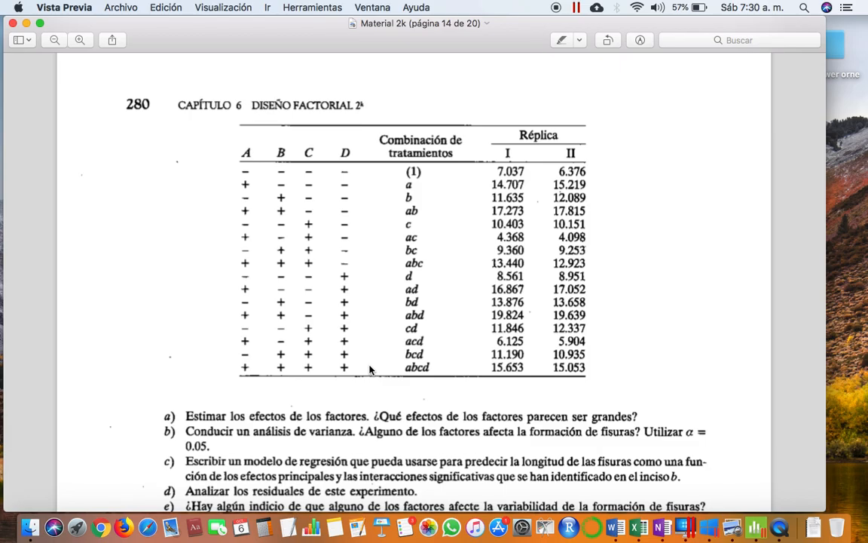
key("ctrl+Right")
key("ctrl+Left")
key("ctrl+Right")
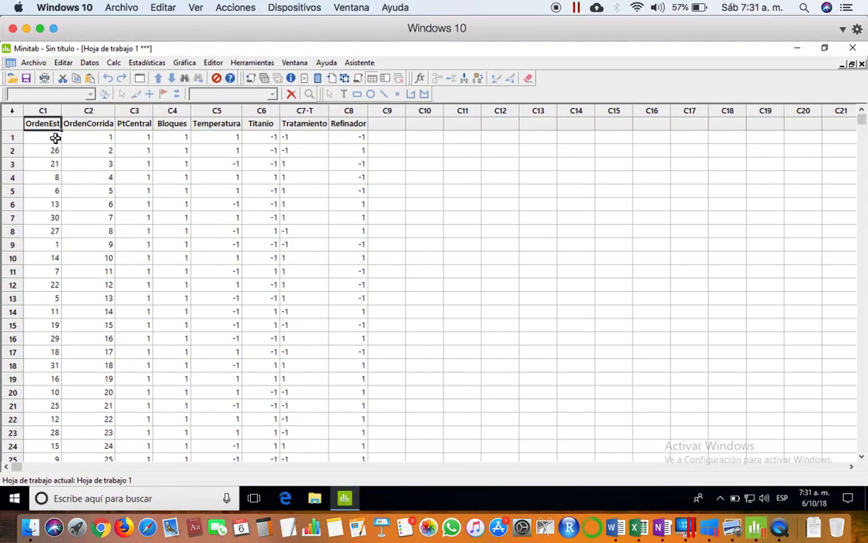
- Examine the randomized standard-order values in OrdenEst and trace the factor levels of the run with standard order 1
left_click_drag(55, 140, 51, 229)
left_click(47, 139)
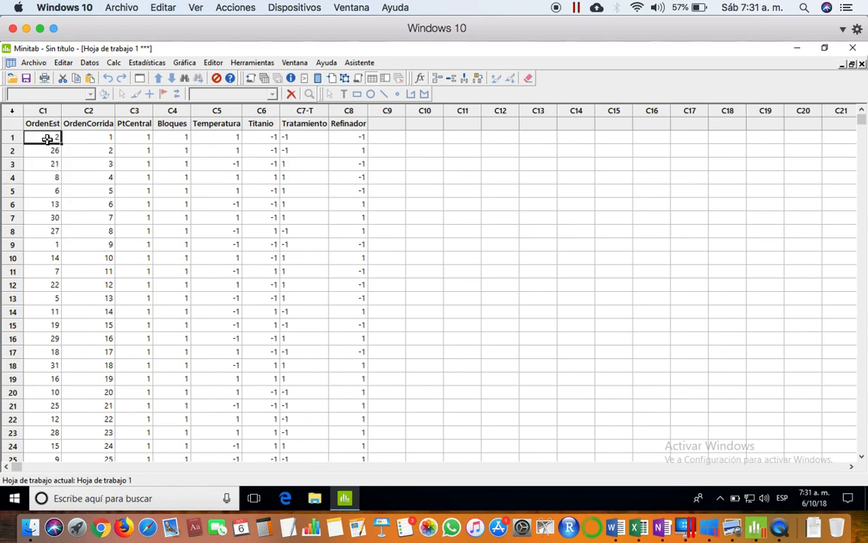
left_click(51, 188)
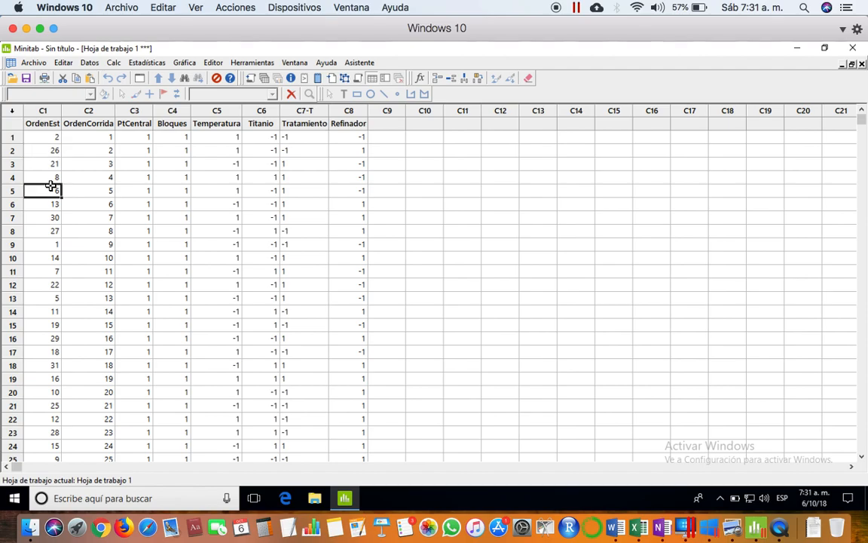
left_click(53, 374)
key("Down")
key("Down")
key("Up")
key("Up")
key("Up")
key("Up")
key("Up")
key("Up")
key("Up")
key("Up")
key("Up")
key("Up")
key("Up")
key("Up")
key("Right")
key("Right")
key("Right")
key("Right")
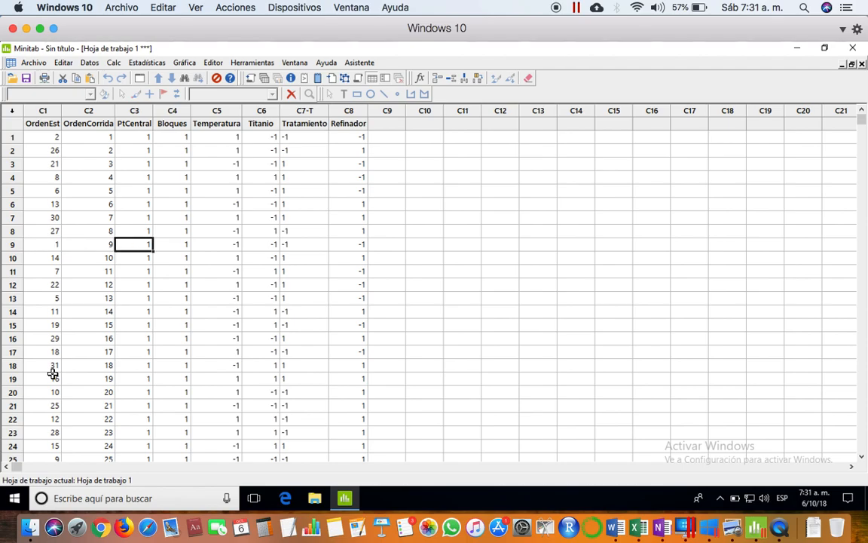
key("Right")
key("Right")
key("Right")
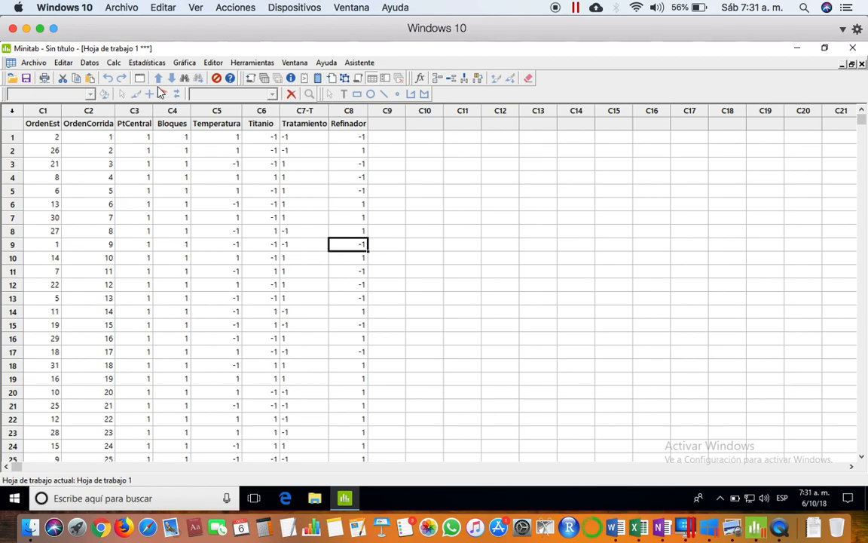
- Display the design points in standard order in the worksheet, keeping the factors in uncoded units
left_click(151, 65)
key("Down")
key("Down")
key("Down")
key("Down")
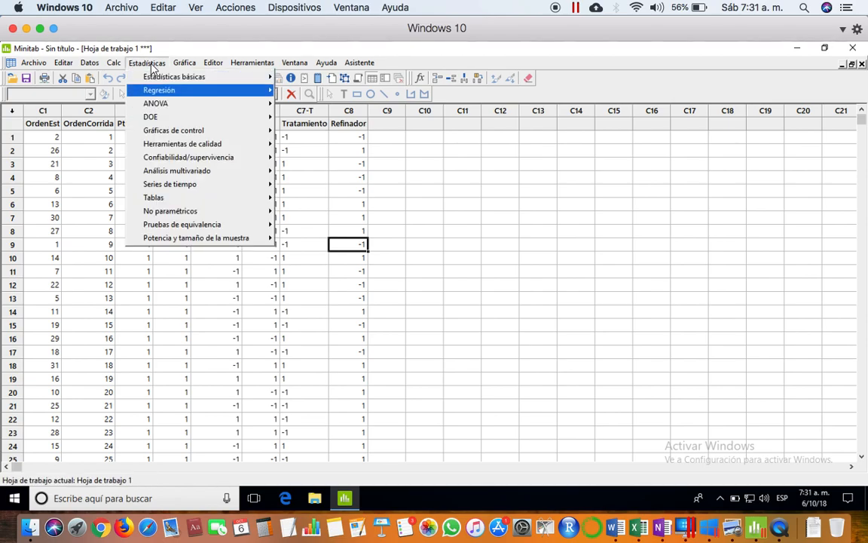
key("Right")
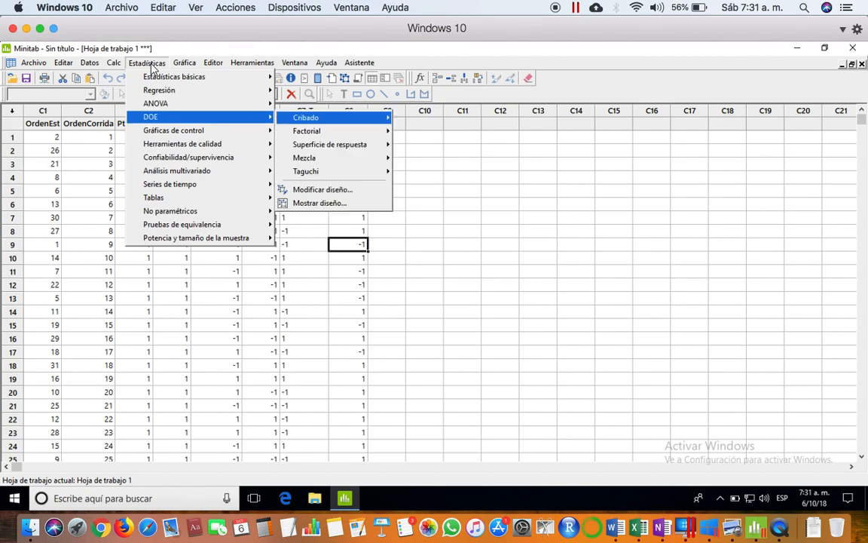
key("Down")
key("Down")
key("Down")
key("Down")
key("Down")
key("Down")
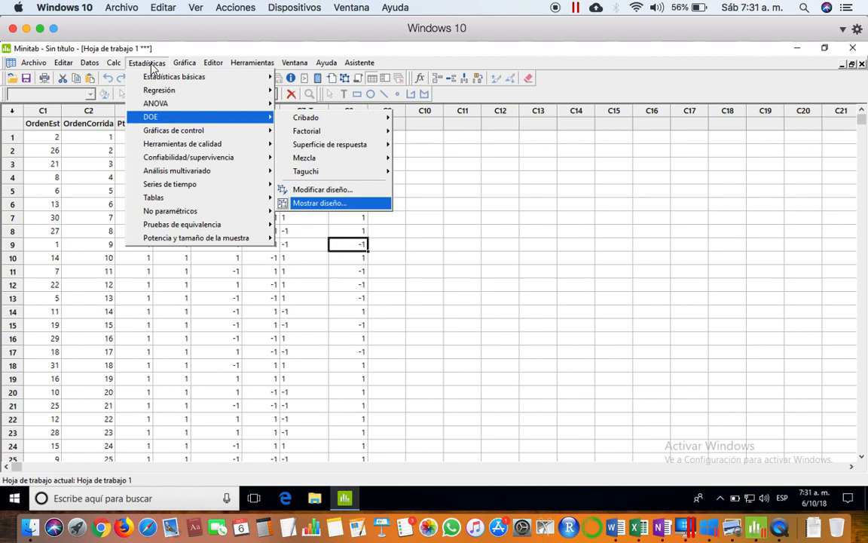
key("Return")
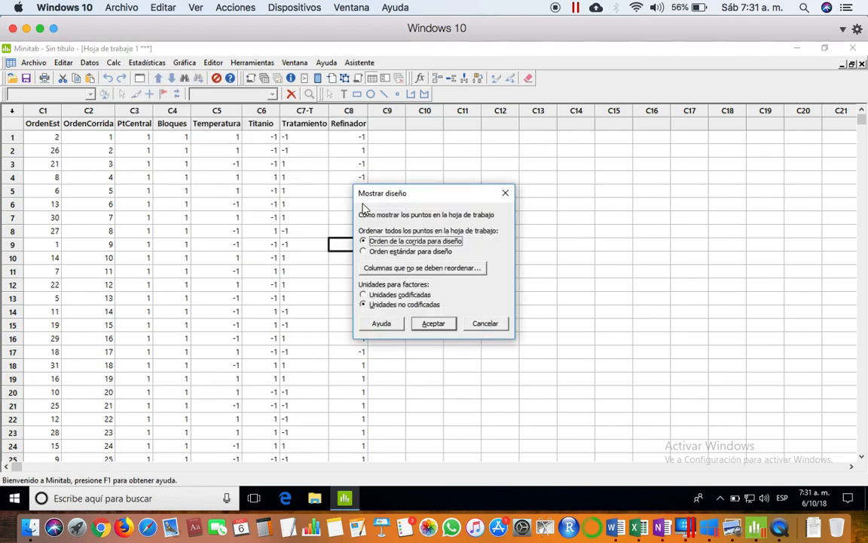
left_click(375, 254)
left_click(434, 324)
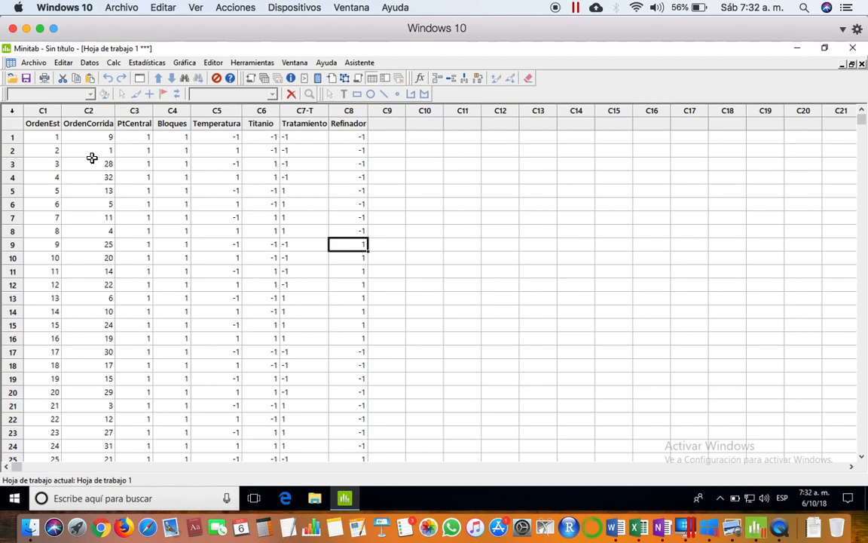
- Examine the first standard-order run from its OrdenEst and OrdenCorrida values across to its factor levels
left_click(49, 138)
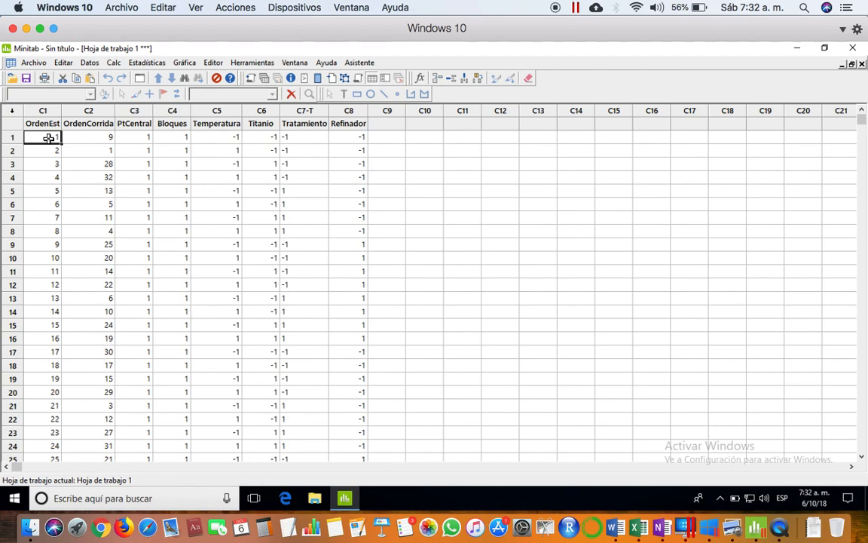
left_click(96, 139)
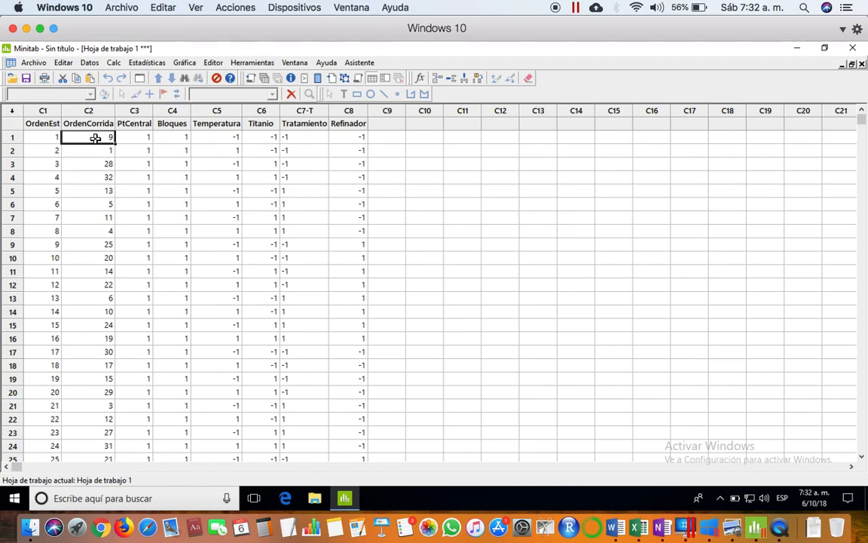
key("Right")
key("Right")
key("Right")
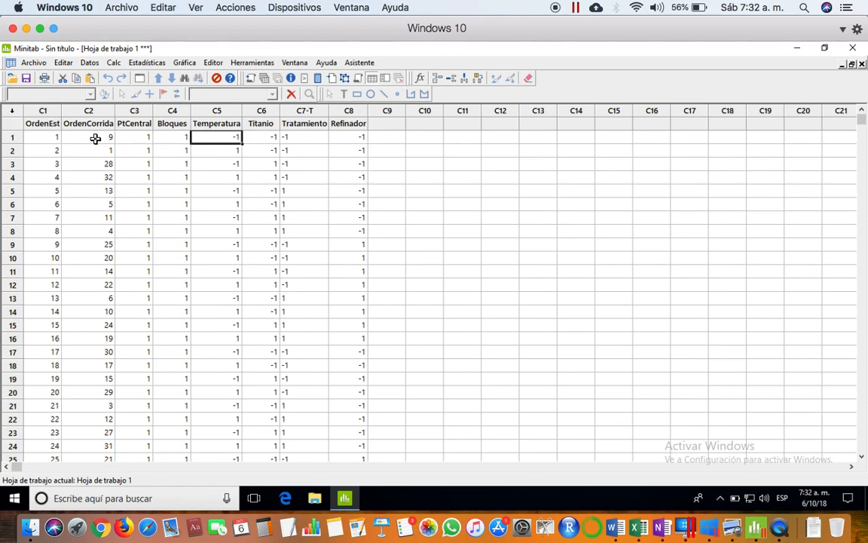
key("Right")
- Check how the levels alternate down the Temperatura, Titanio and Tratamiento columns, and highlight the first replicate's factor levels in rows 1 to 16
key("Left")
key("Down")
key("Down")
key("Down")
key("Down")
key("Down")
key("Right")
key("Up")
key("Up")
key("Up")
key("Up")
key("Up")
key("Down")
key("Down")
key("Down")
key("Down")
key("Down")
key("Up")
key("Up")
key("Up")
key("Up")
key("Up")
key("Right")
key("Down")
key("Down")
key("Down")
key("Down")
key("Down")
key("Down")
key("Down")
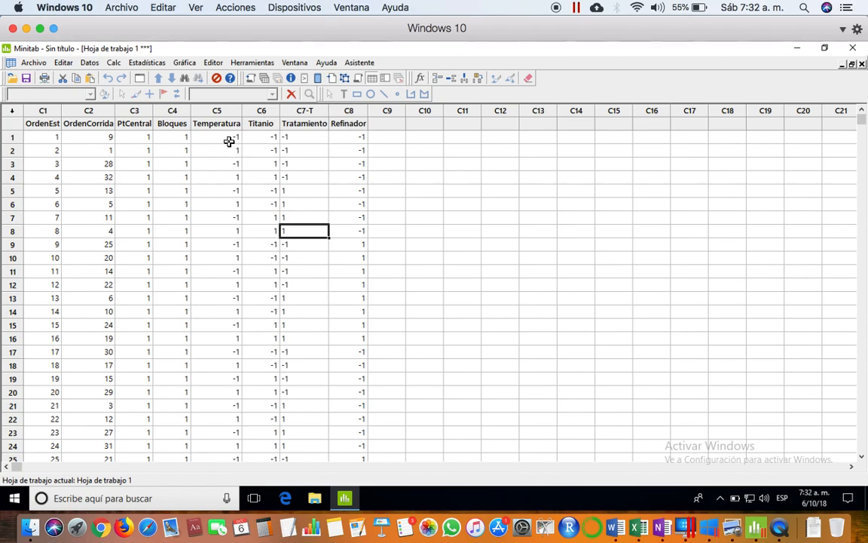
left_click_drag(230, 141, 353, 335)
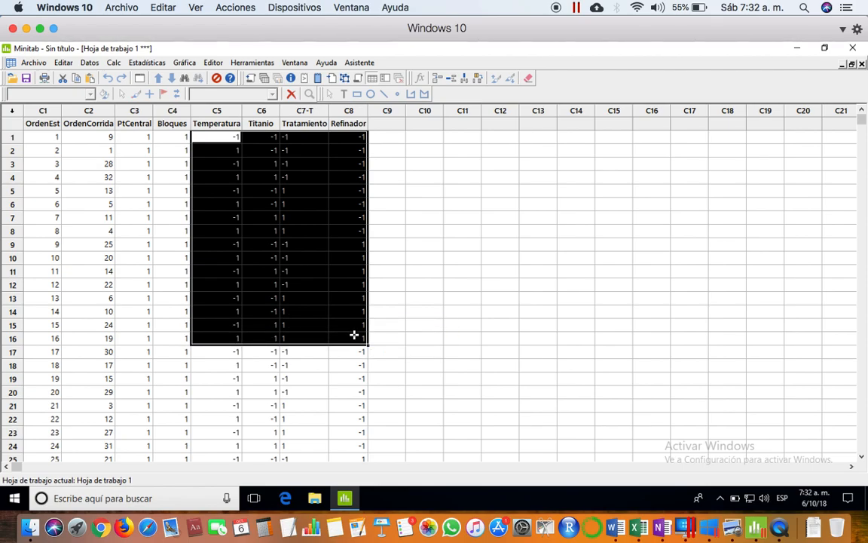
- Highlight the second replicate's factor levels from row 17 down, across the Temperatura to Refinador columns
left_click_drag(220, 353, 355, 407)
scroll(334, 308, "up", 4)
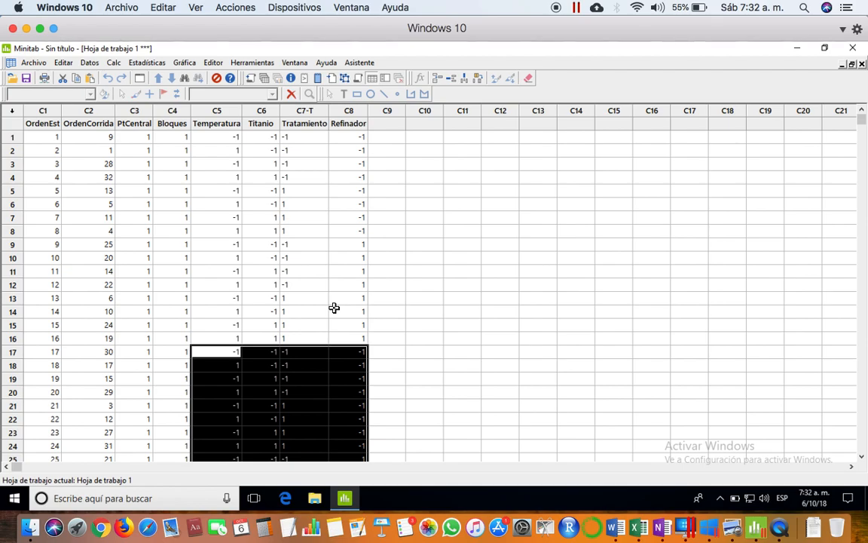
left_click(382, 165)
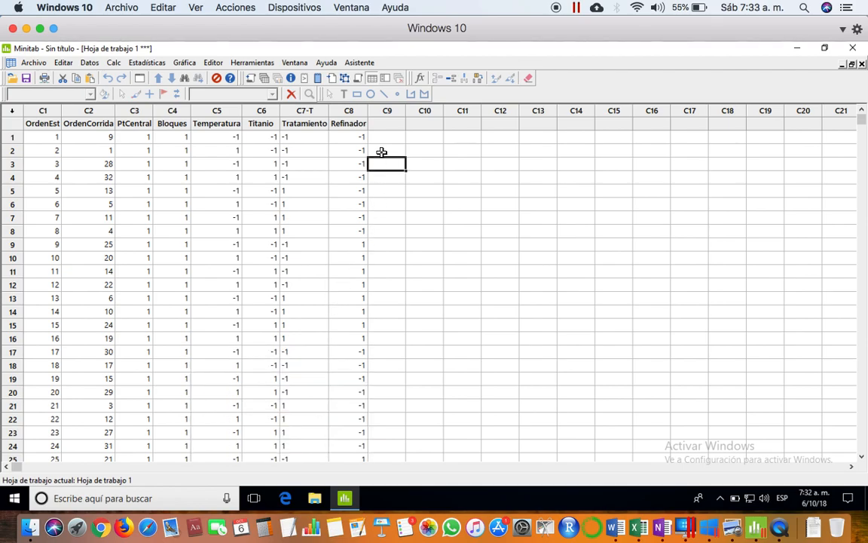
- Name the empty column C9 Long_Fisuras to hold the crack-length response
left_click(387, 123)
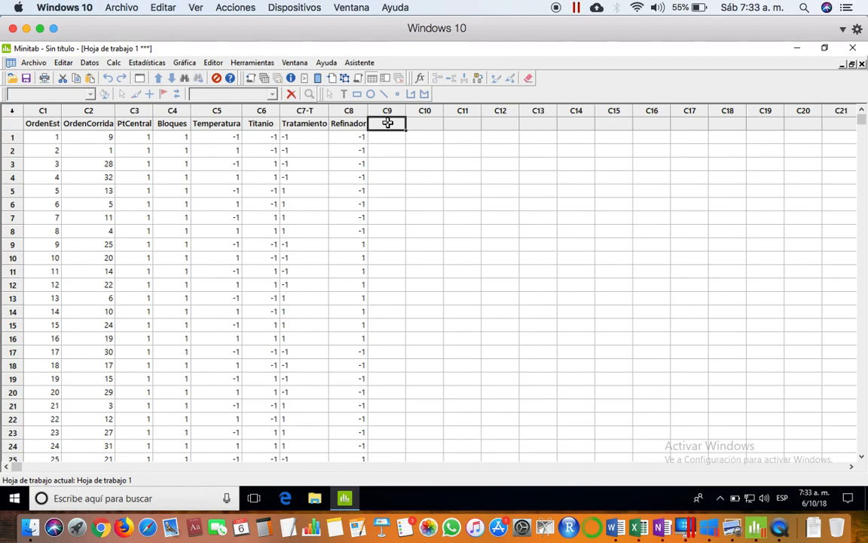
type("Lo")
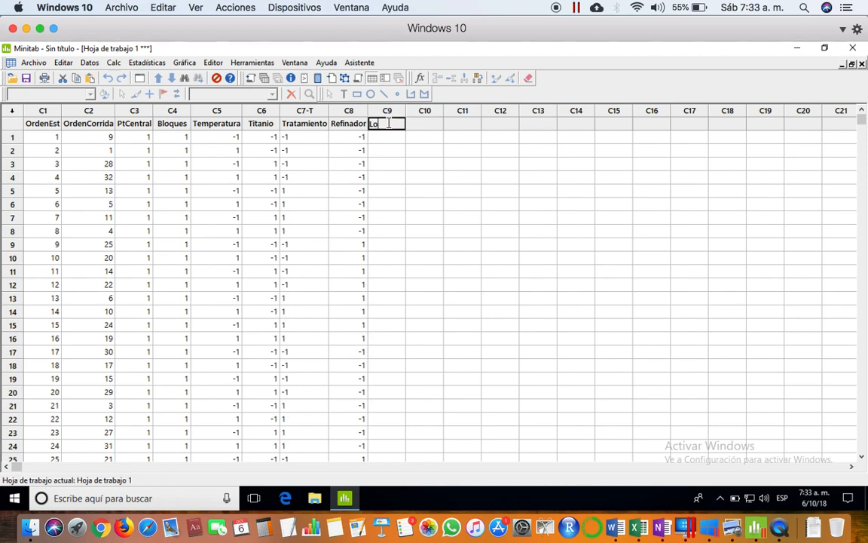
type("ng Fisur")
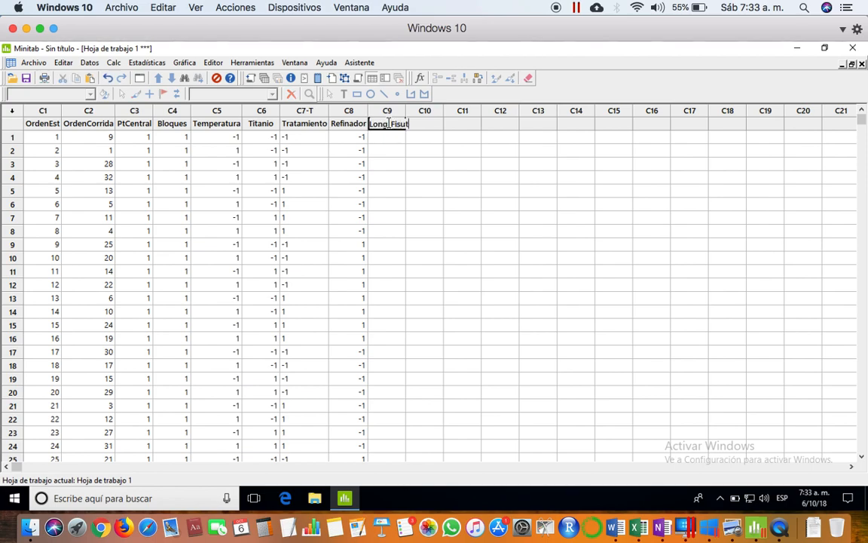
type("as")
key("Return")
left_click(388, 123)
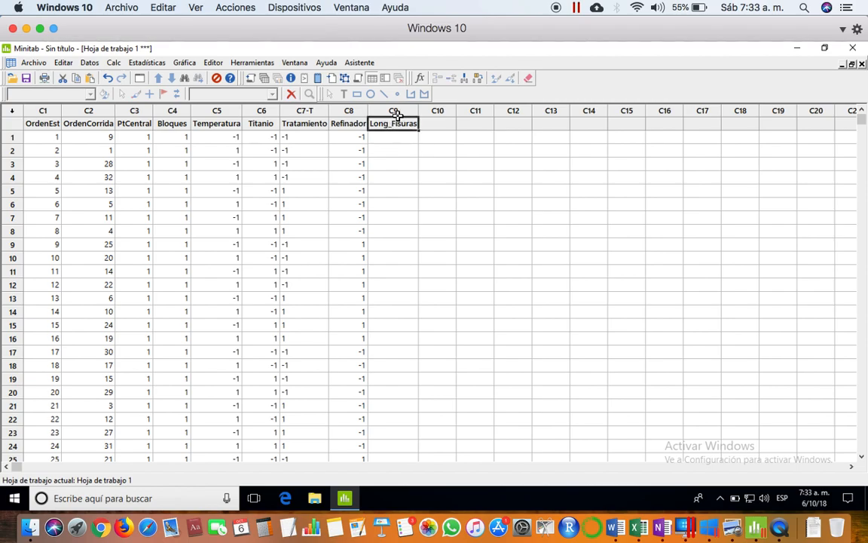
- Look up treatment (1) under Réplica I in the textbook PDF and enter 7,037 in row 1 of Long_Fisuras
left_click(397, 137)
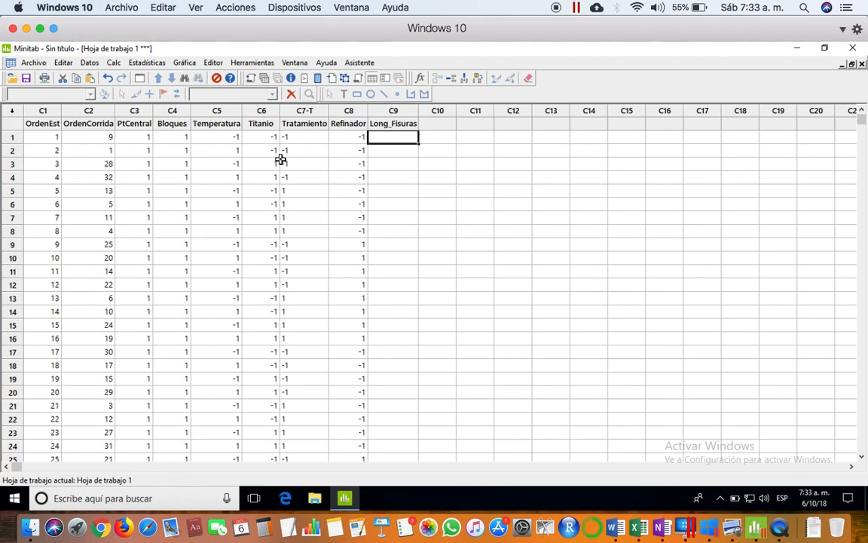
key("ctrl+Left")
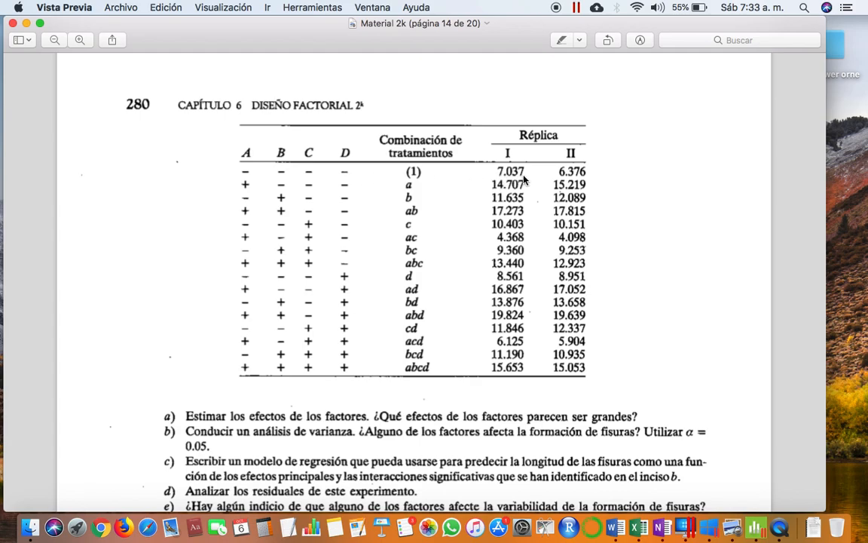
key("ctrl+Right")
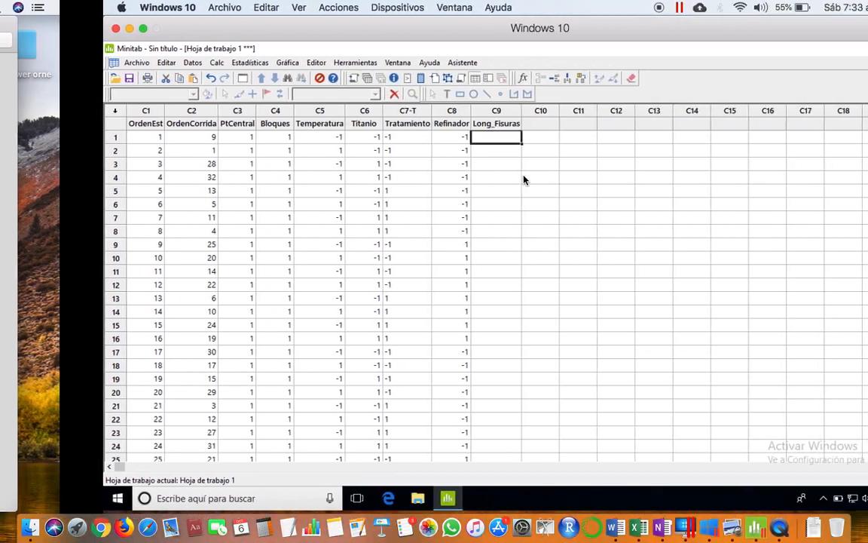
type("7")
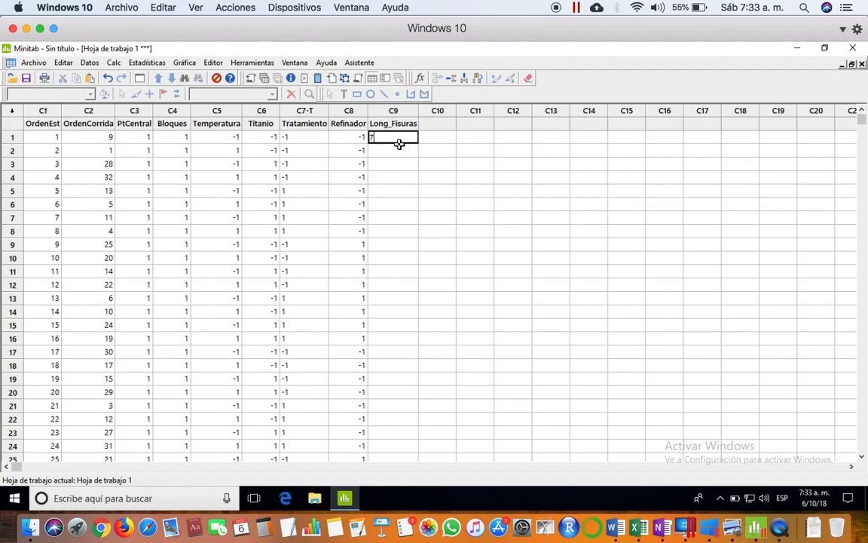
type(".037")
key("Return")
- Look up treatment a under Réplica I in the textbook PDF and enter 14,707 in row 2 of Long_Fisuras
key("ctrl+Left")
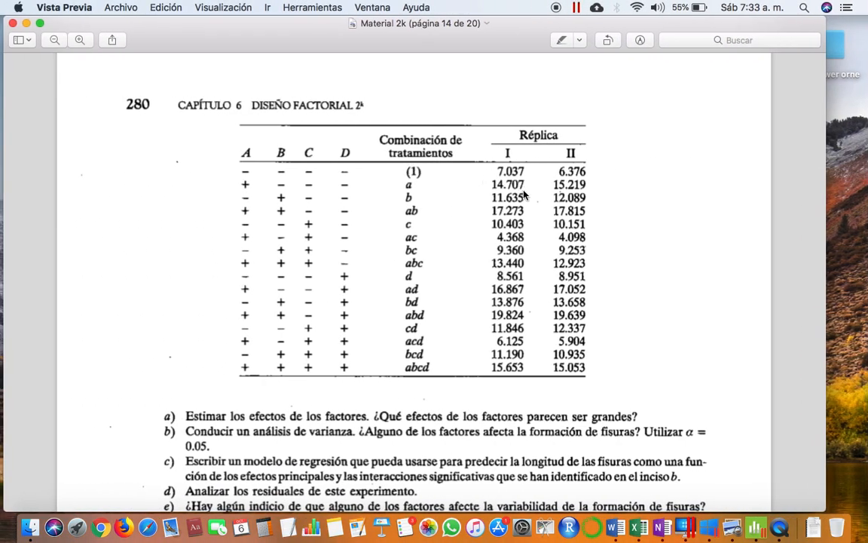
key("ctrl+Right")
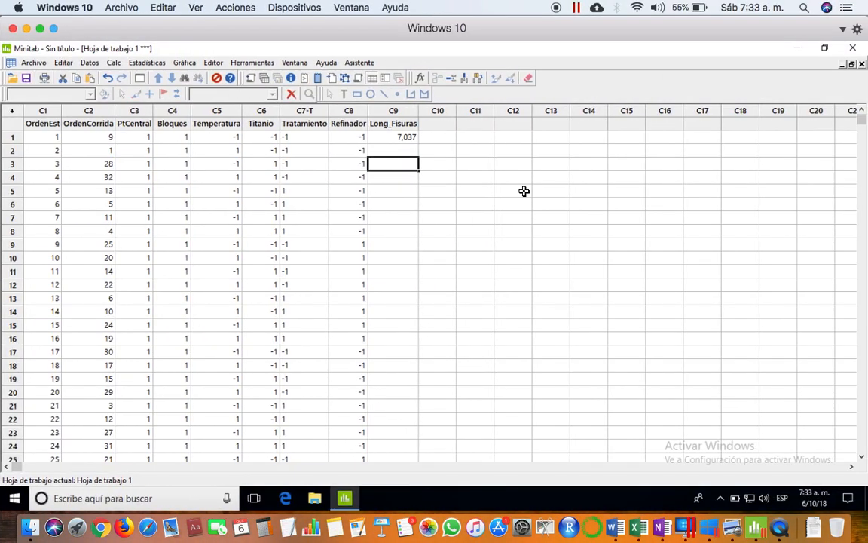
key("Up")
type("14,")
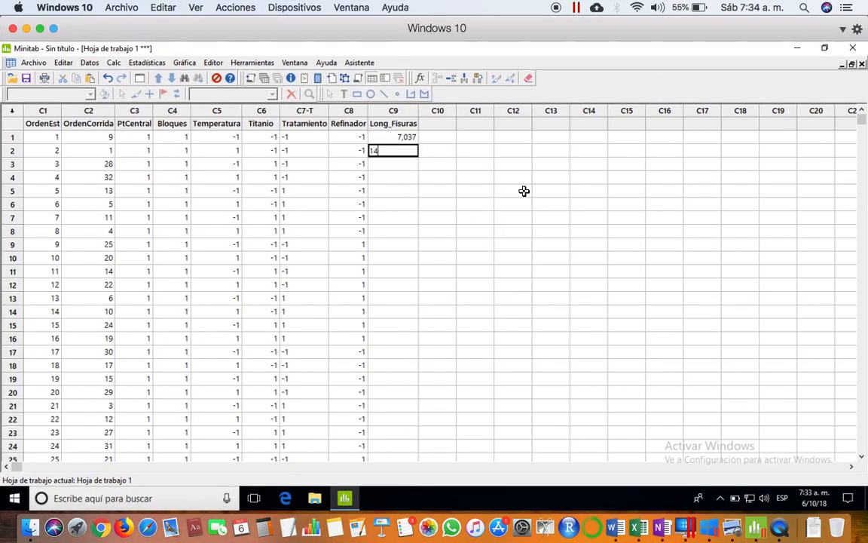
type("707")
left_click(524, 191)
- Look up treatment b under Réplica I in the textbook PDF and enter 11,635 in row 3 of Long_Fisuras
key("ctrl+Left")
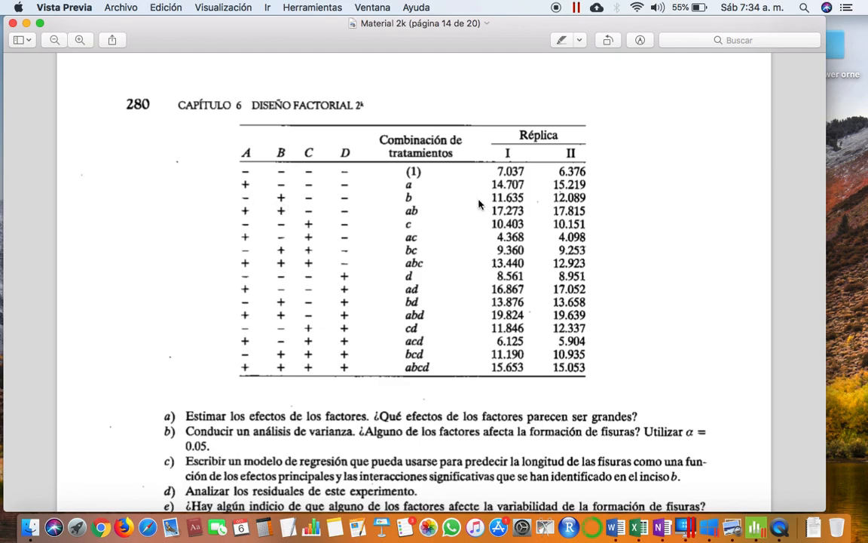
key("ctrl+Right")
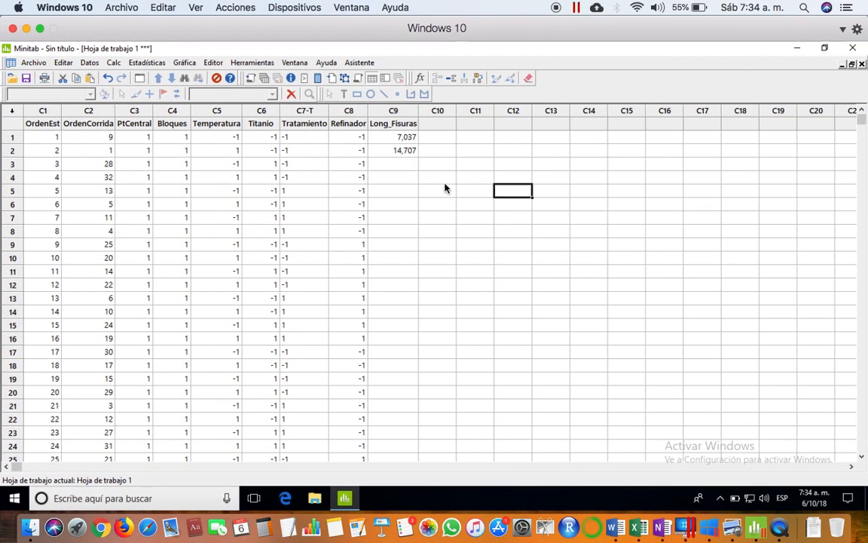
left_click(240, 164)
key("Right")
key("Right")
key("Right")
key("ctrl+Left")
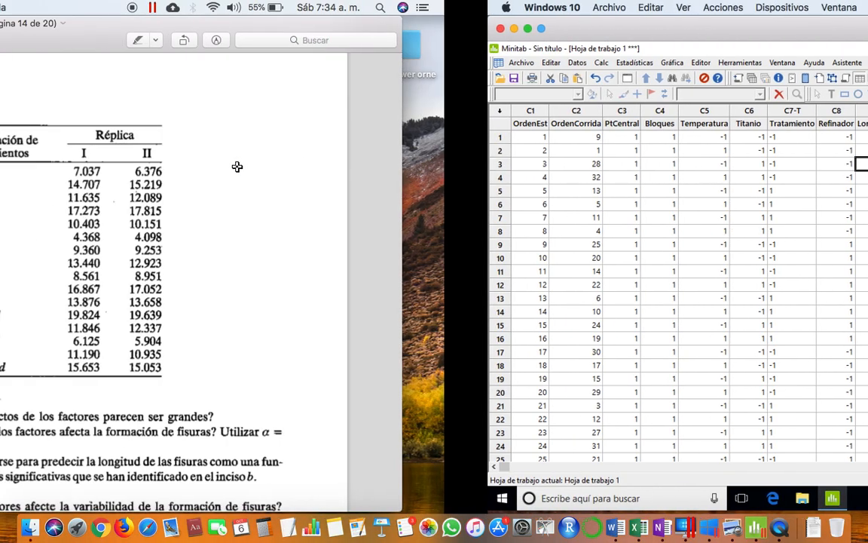
key("ctrl+Right")
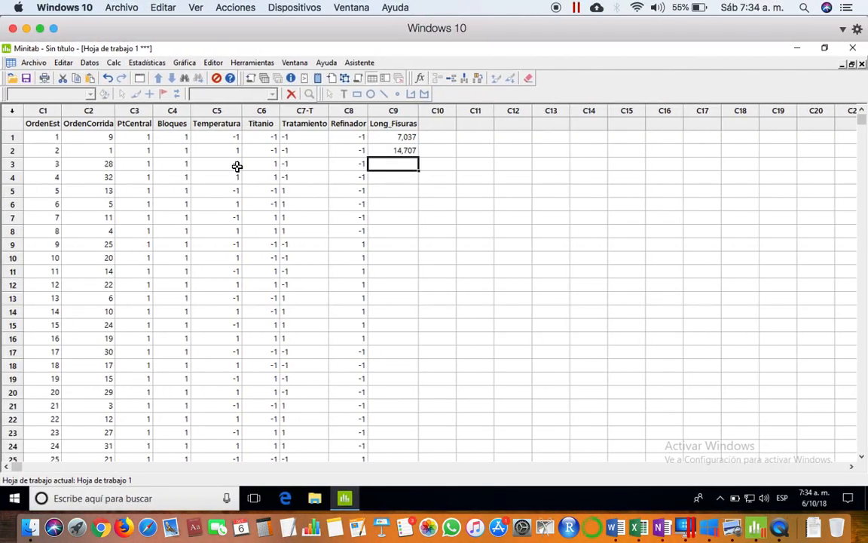
type("11,6")
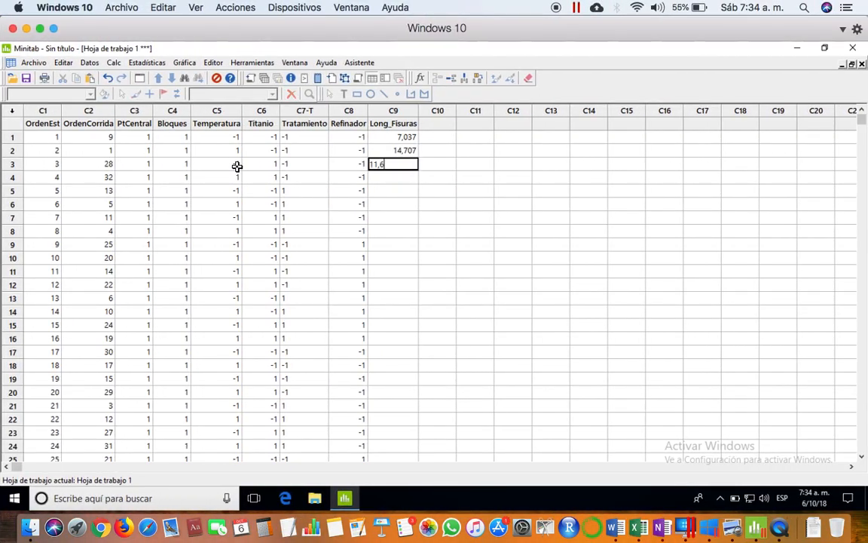
type("36")
key("Return")
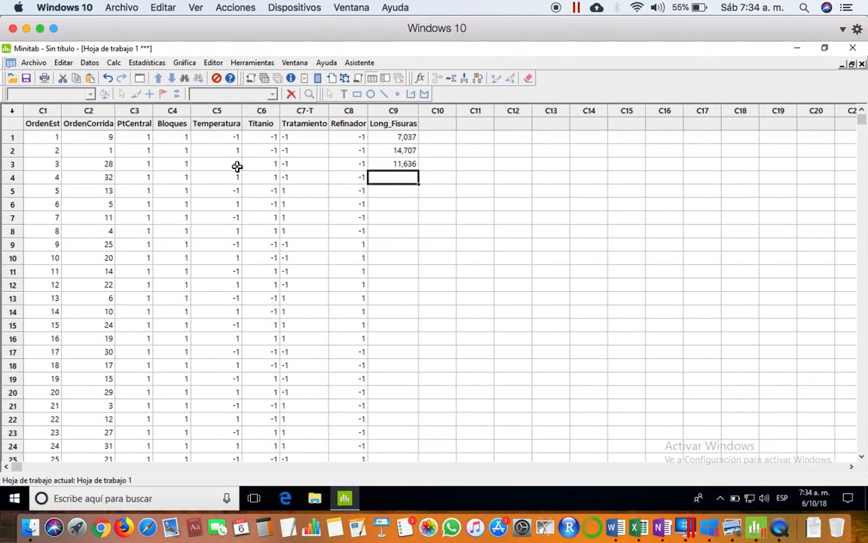
key("Up")
type("11")
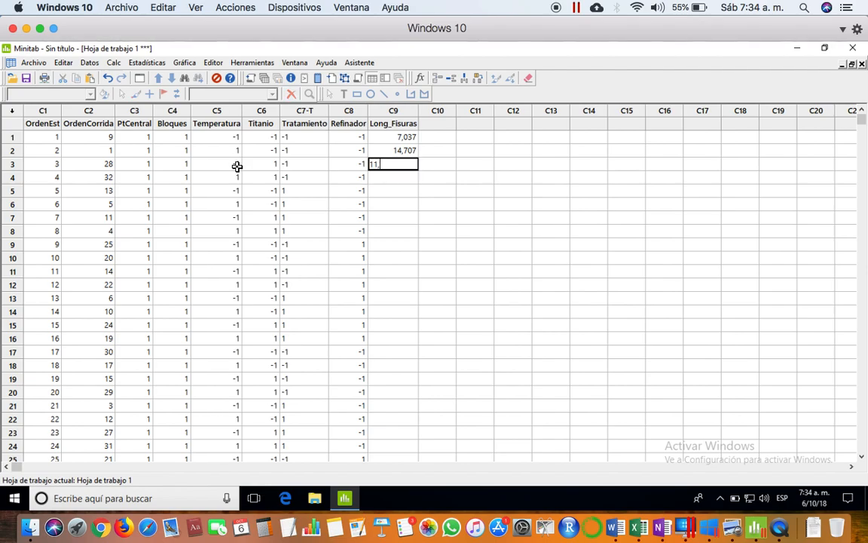
type(",635")
key("Return")
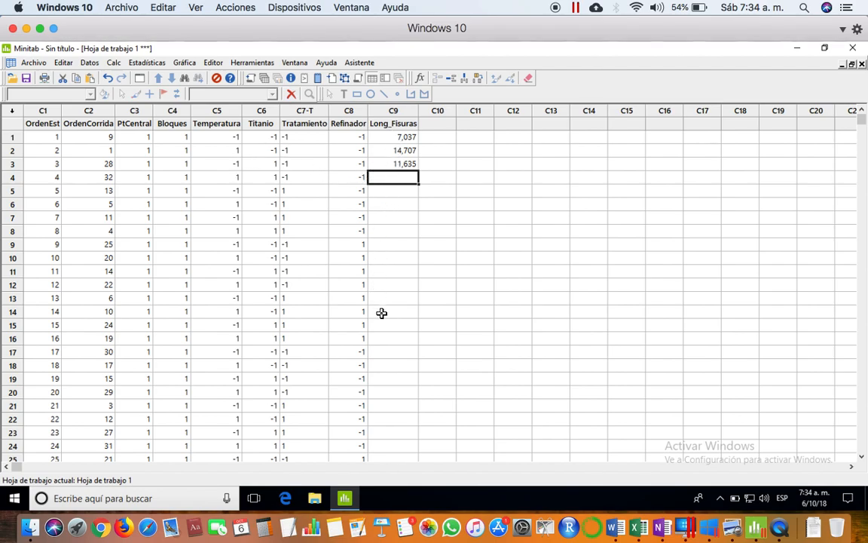
- Examine the remaining runs down to row 32 to see which Long_Fisuras cells still need response values
left_click(258, 339)
key("Down")
key("Down")
key("Down")
key("Down")
key("Down")
key("Down")
key("Down")
key("Down")
key("Down")
key("Down")
key("Down")
key("Down")
key("Down")
key("Down")
key("Down")
key("Down")
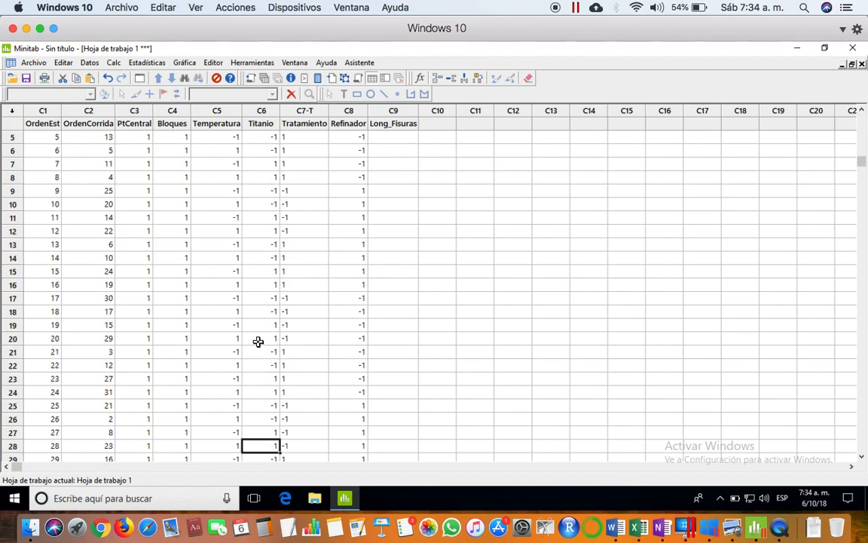
key("Down")
key("Right")
key("Right")
key("Right")
key("Up")
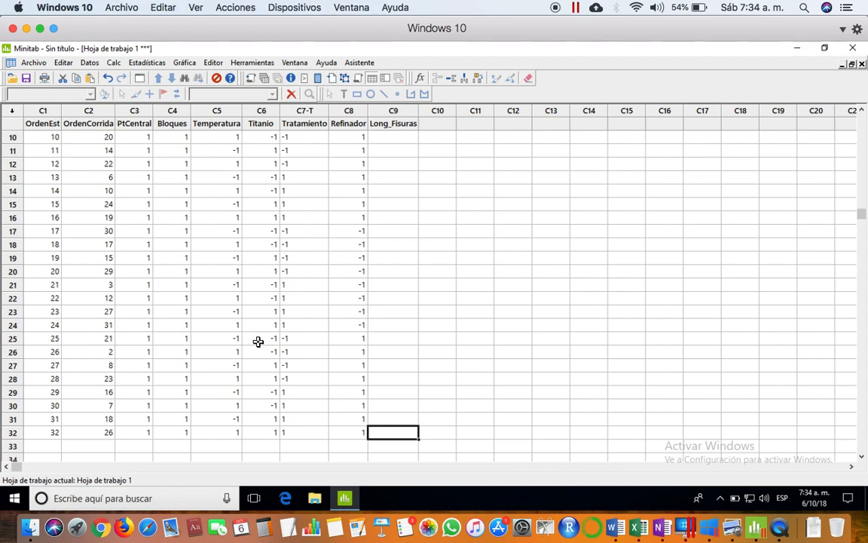
scroll(257, 341, "up", 3)
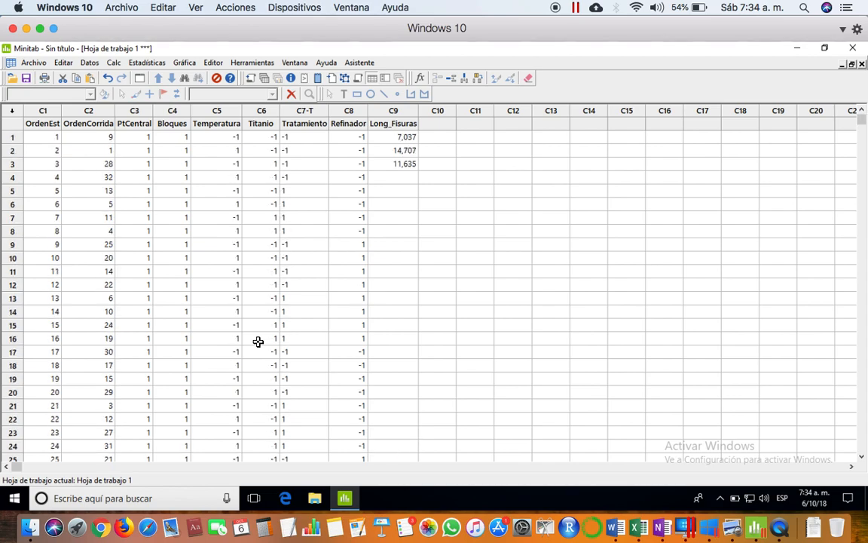